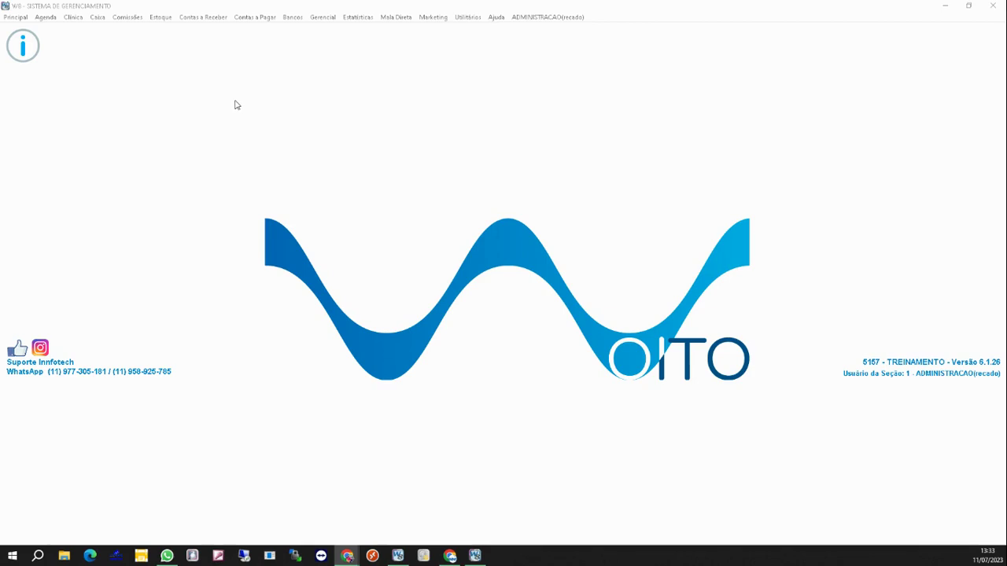
- Open the general activities registration for professionals and load the services of the professional TESTE
click(17, 17)
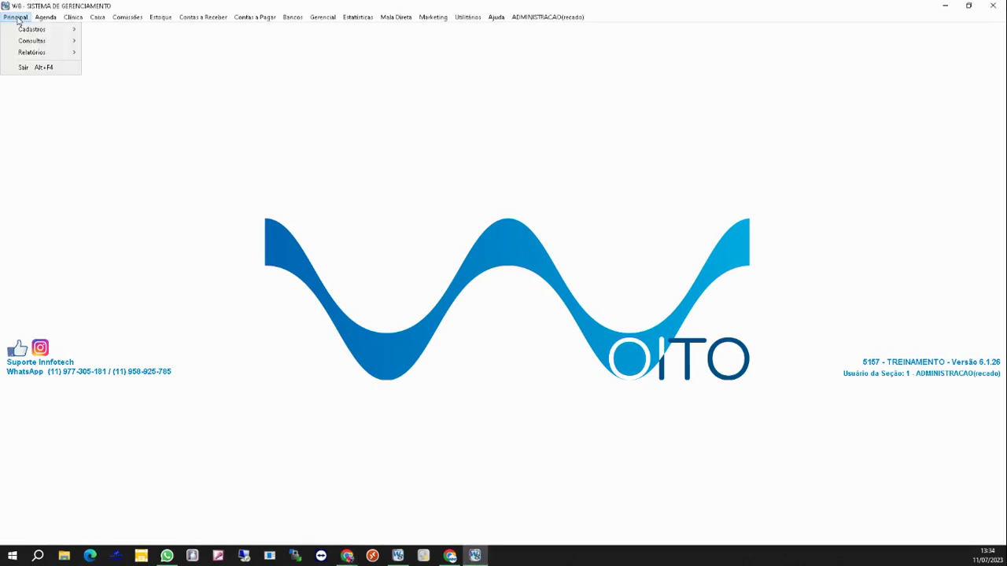
mouse_move(29, 29)
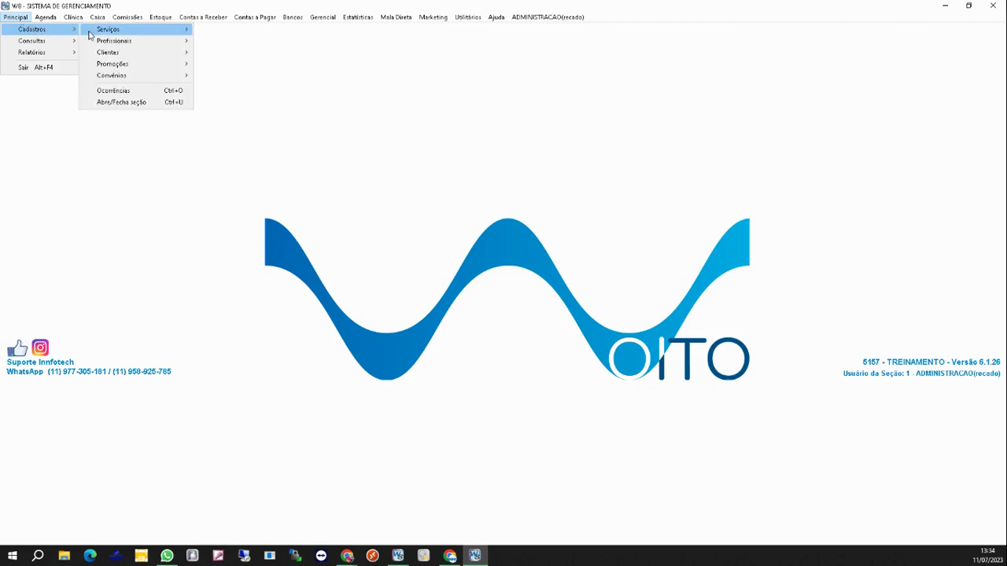
mouse_move(137, 40)
mouse_move(236, 52)
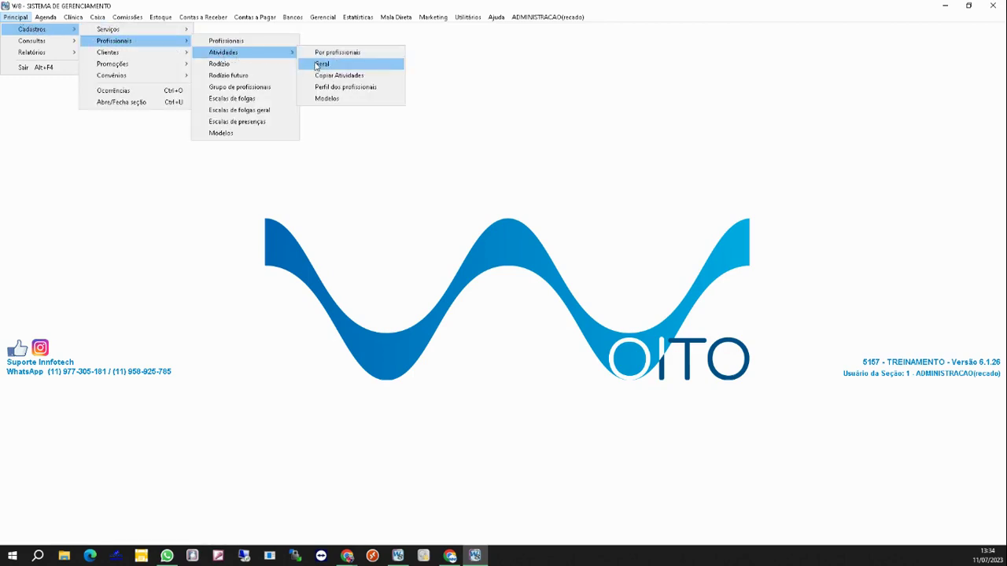
click(318, 65)
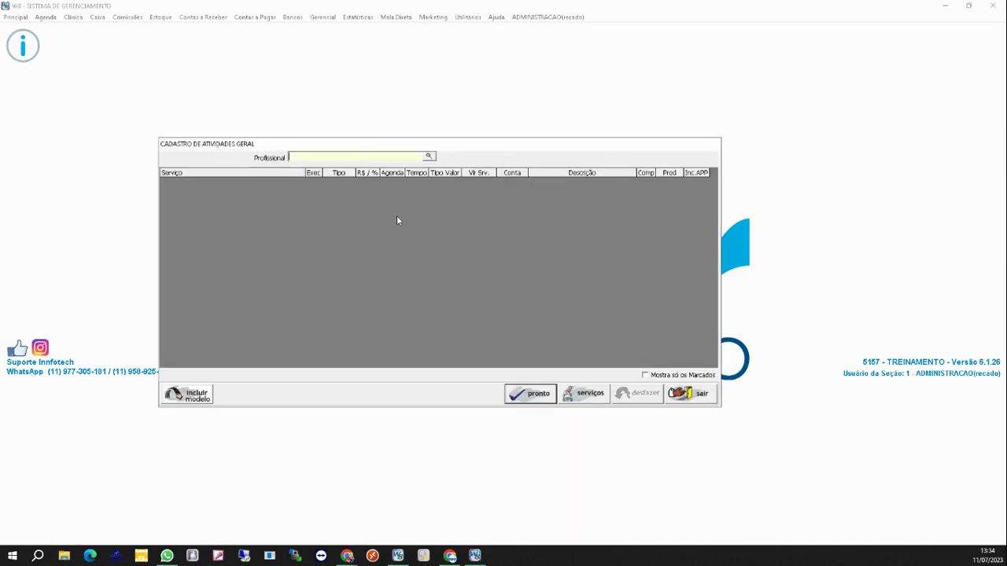
click(429, 157)
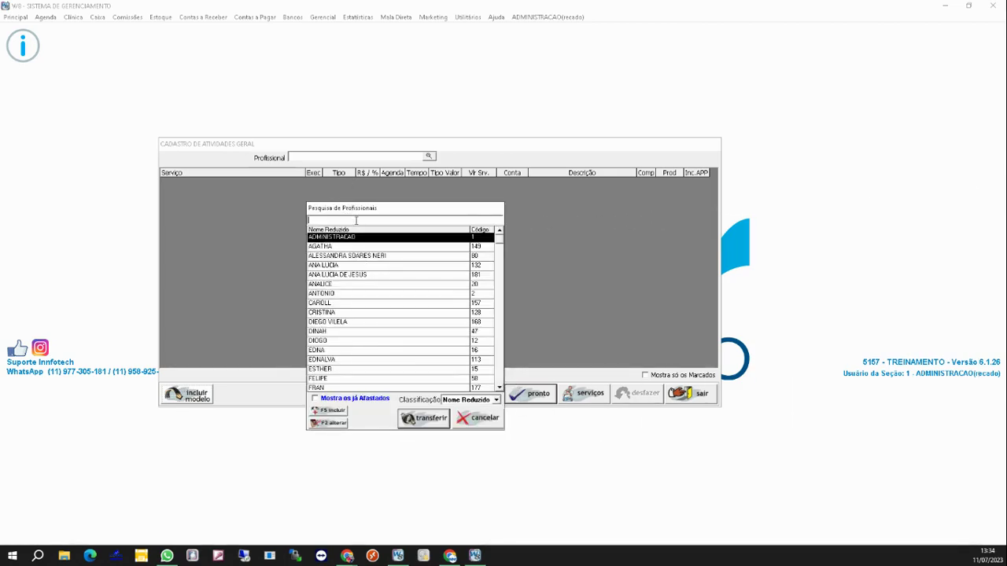
text(teste)
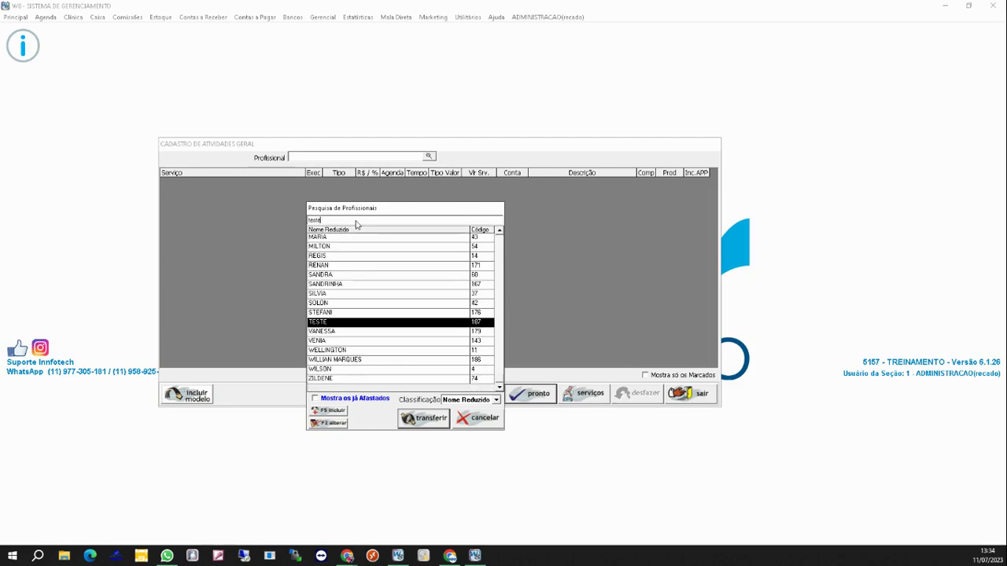
double_click(325, 323)
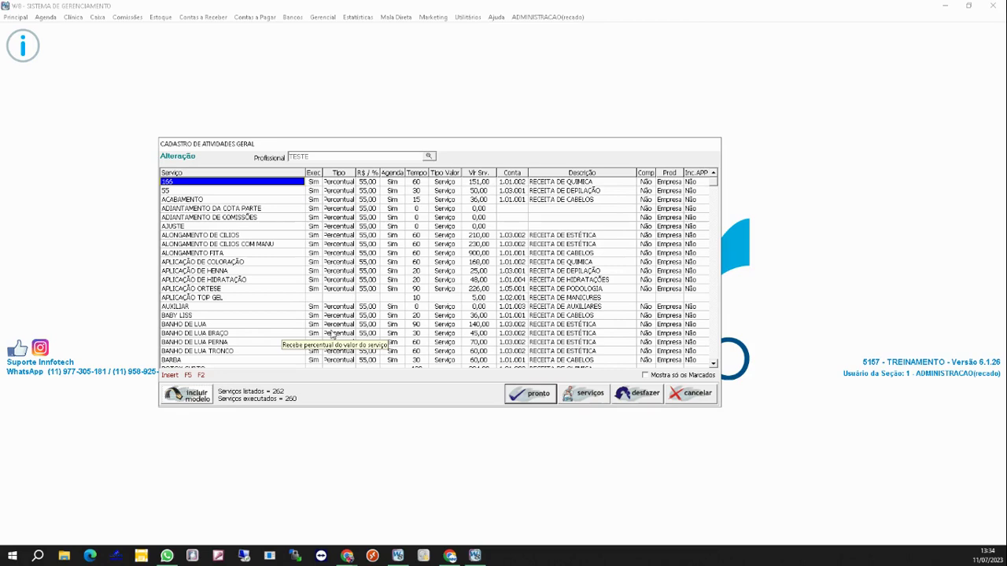
- Find the COLORACAO LONGA service in the activities list and open its composition registration
click(713, 363)
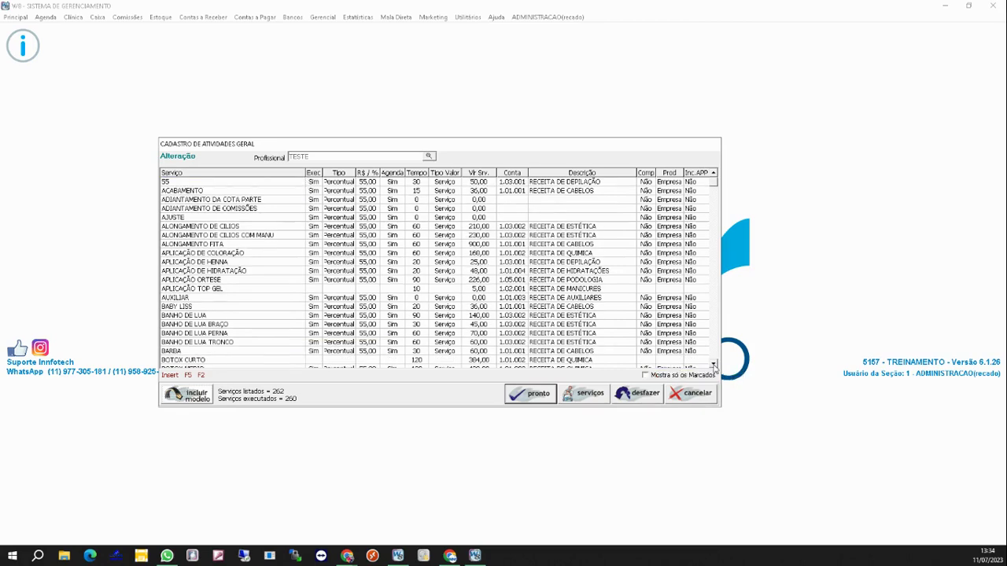
click(713, 363)
click(712, 363)
click(713, 363)
click(713, 363)
click(712, 363)
click(712, 363)
click(713, 363)
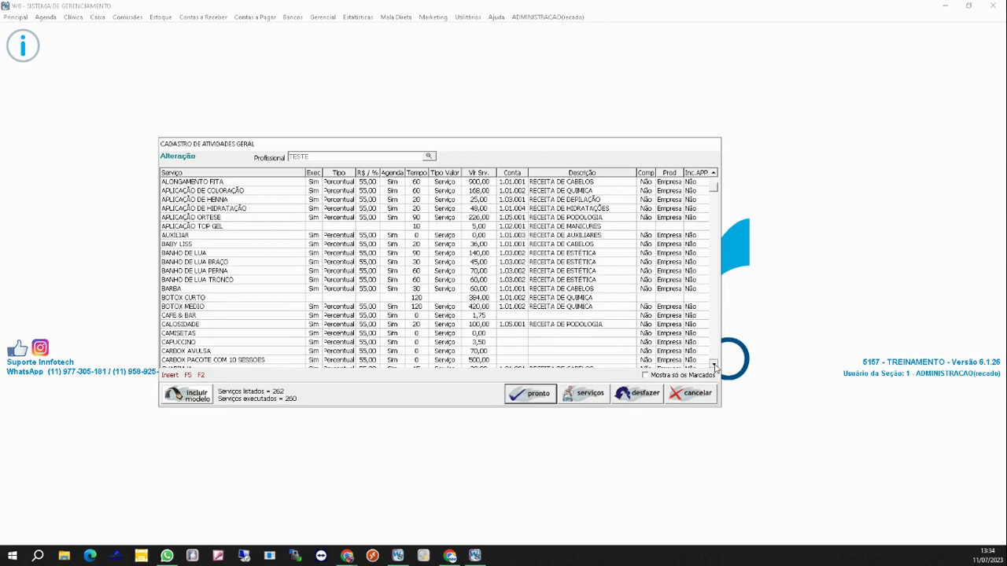
click(713, 364)
click(713, 363)
click(713, 363)
click(713, 364)
click(713, 363)
click(713, 364)
click(712, 363)
click(712, 363)
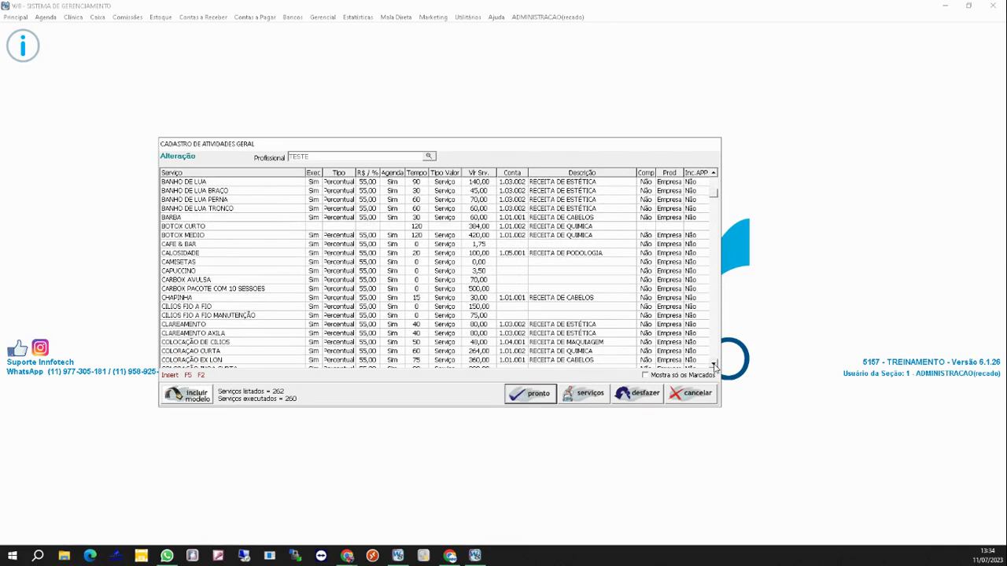
click(713, 363)
click(712, 363)
click(712, 363)
click(713, 364)
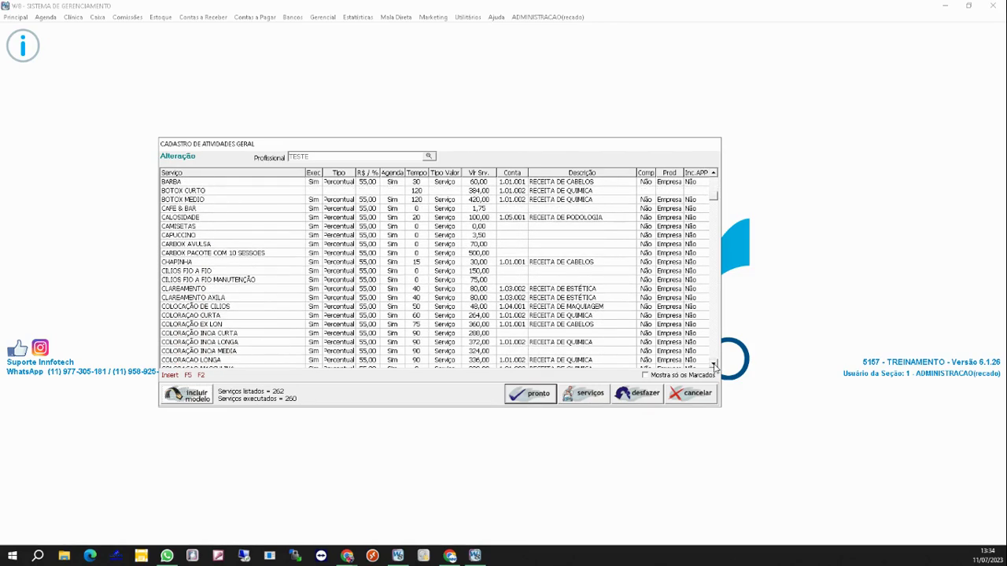
click(713, 364)
click(369, 351)
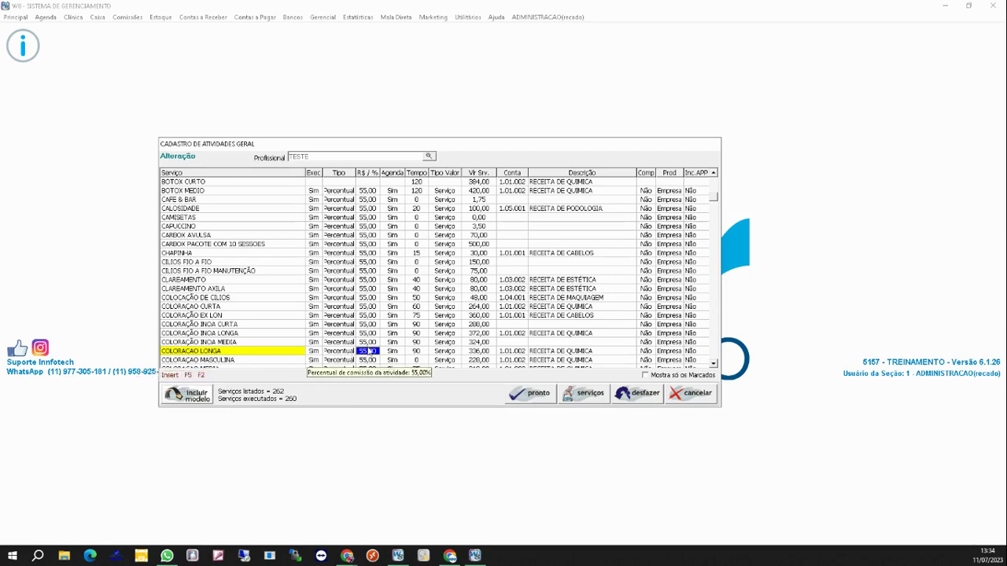
click(645, 351)
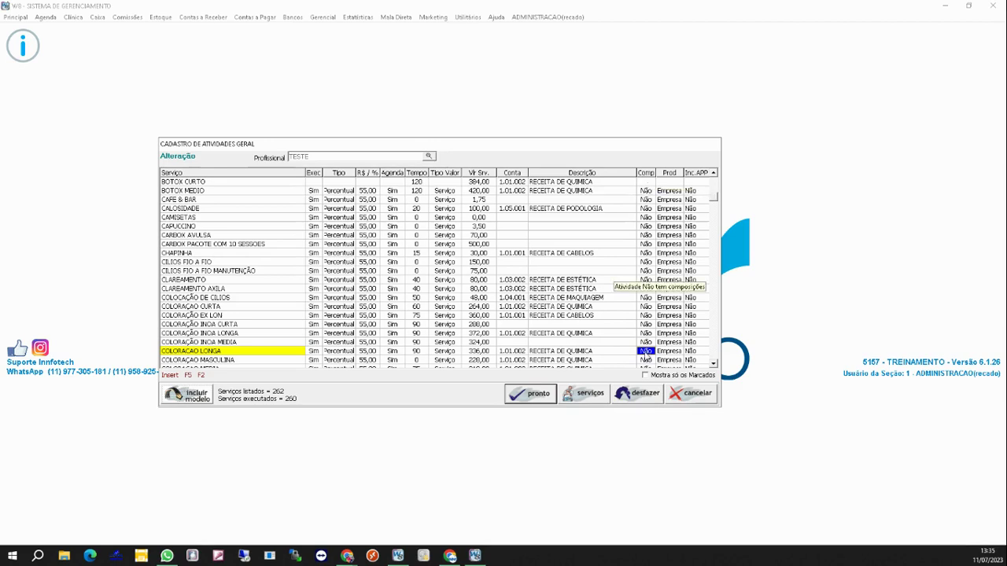
mouse_move(645, 359)
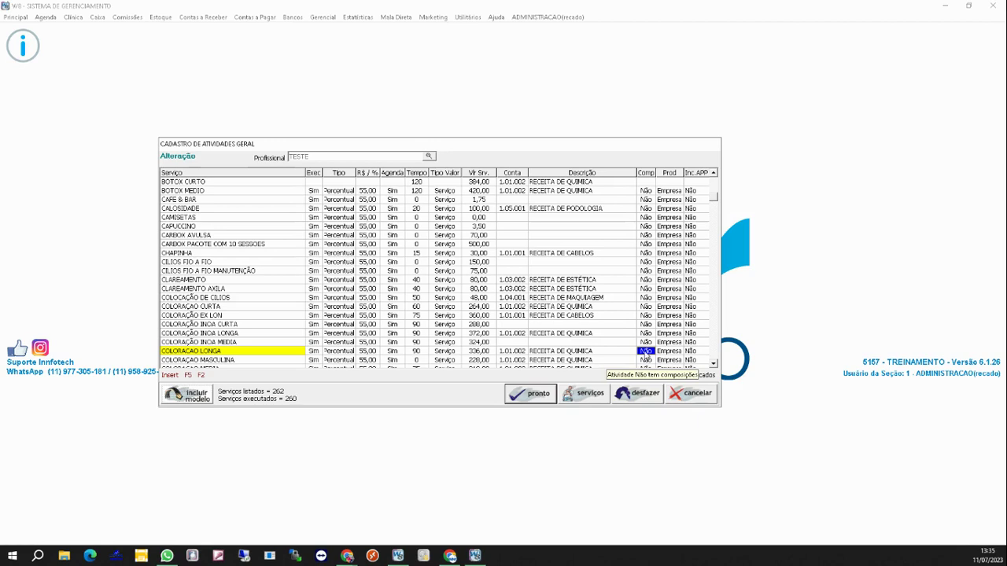
double_click(645, 354)
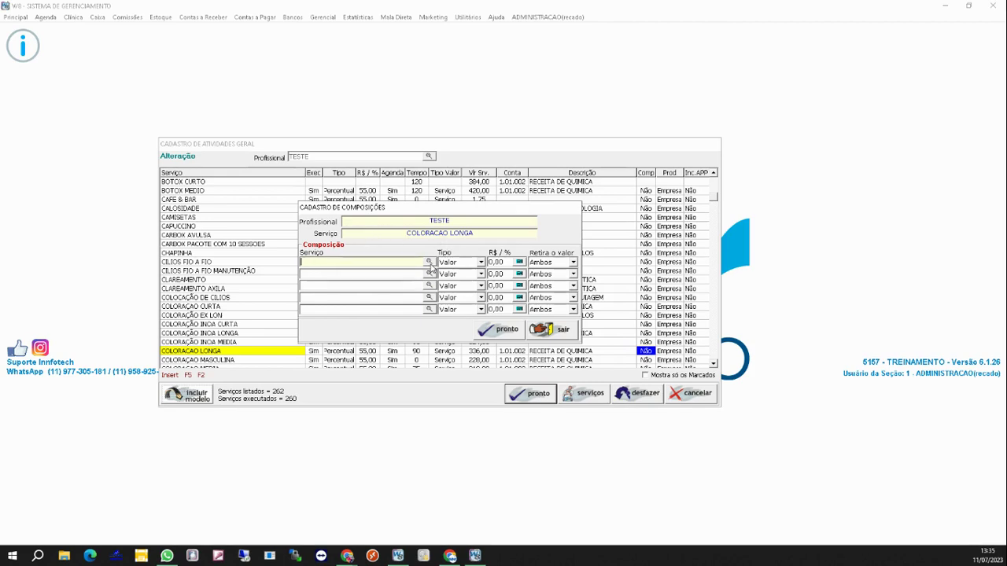
- Add the AUXILIAR service as the first composition item of COLORACAO LONGA
click(430, 263)
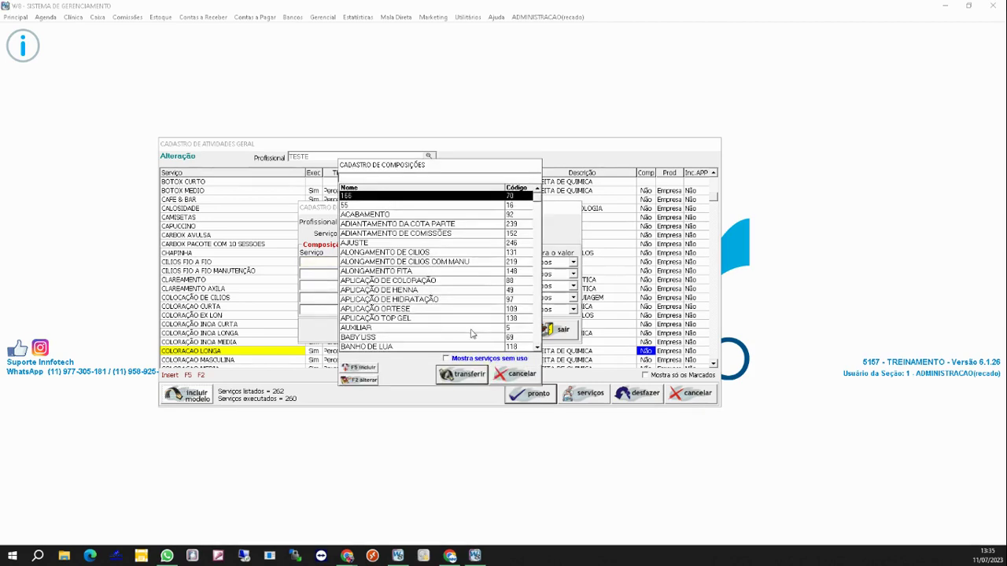
click(371, 329)
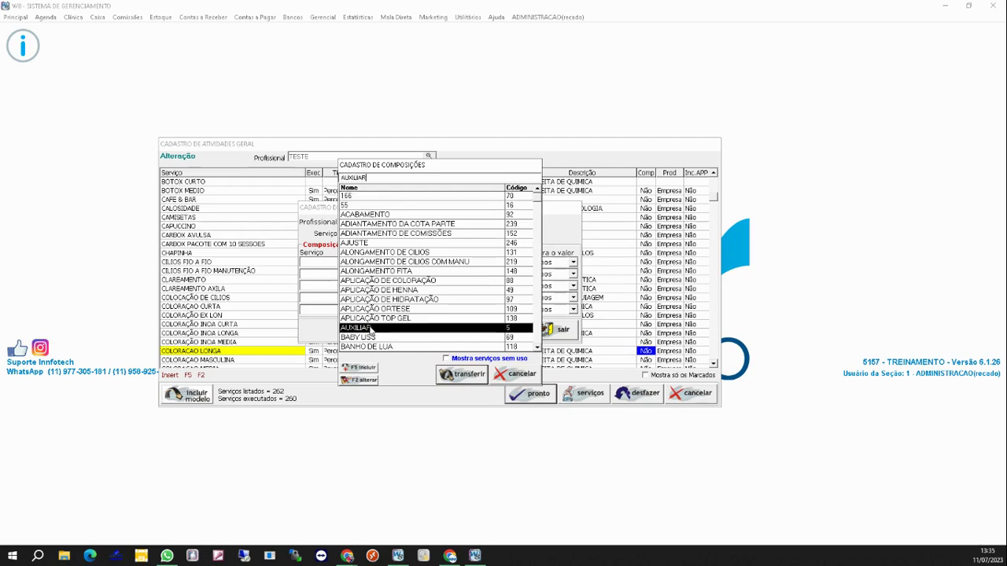
click(461, 375)
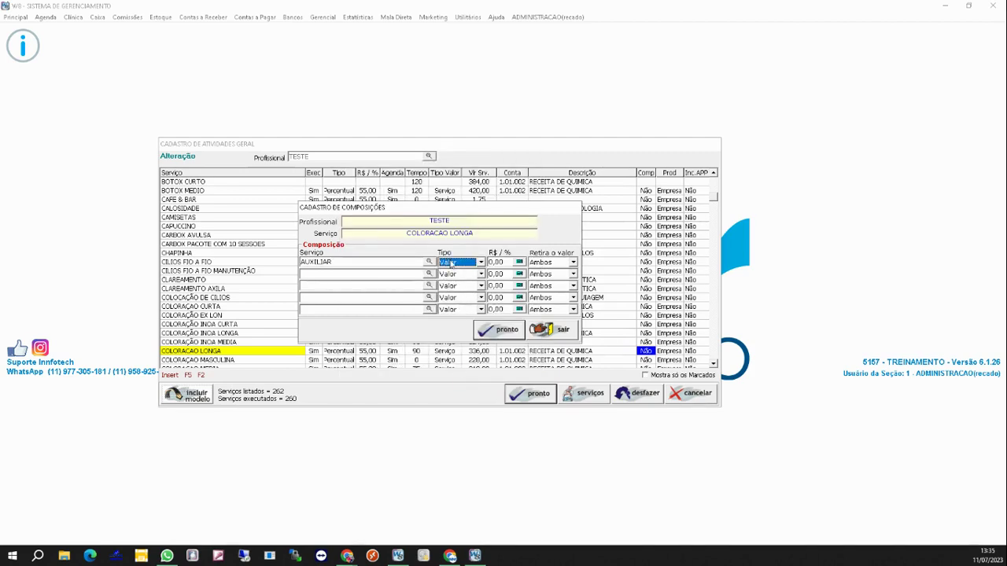
- Set the AUXILIAR composition to type Percentual with a value of 5, withdrawn from Profissional
click(481, 263)
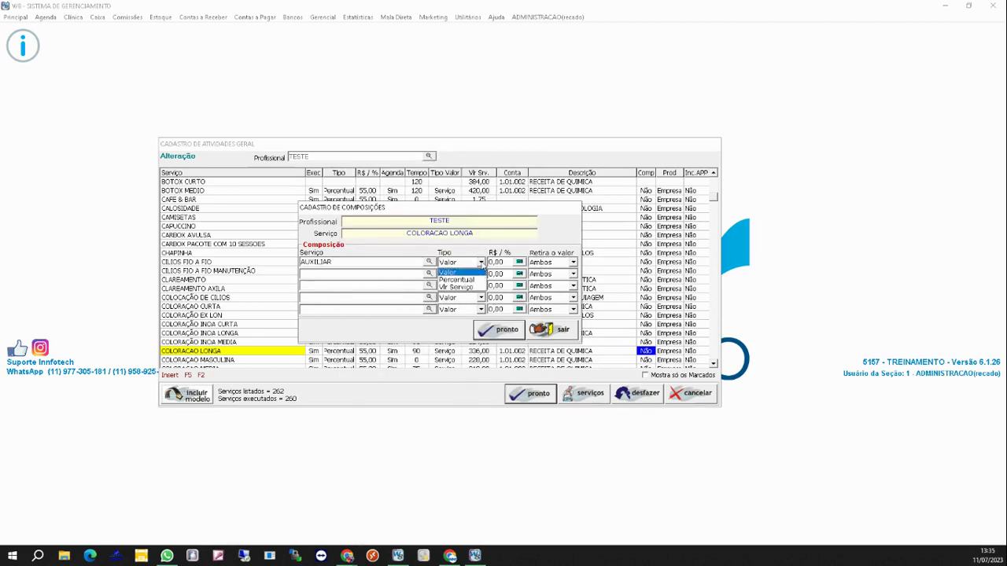
click(466, 280)
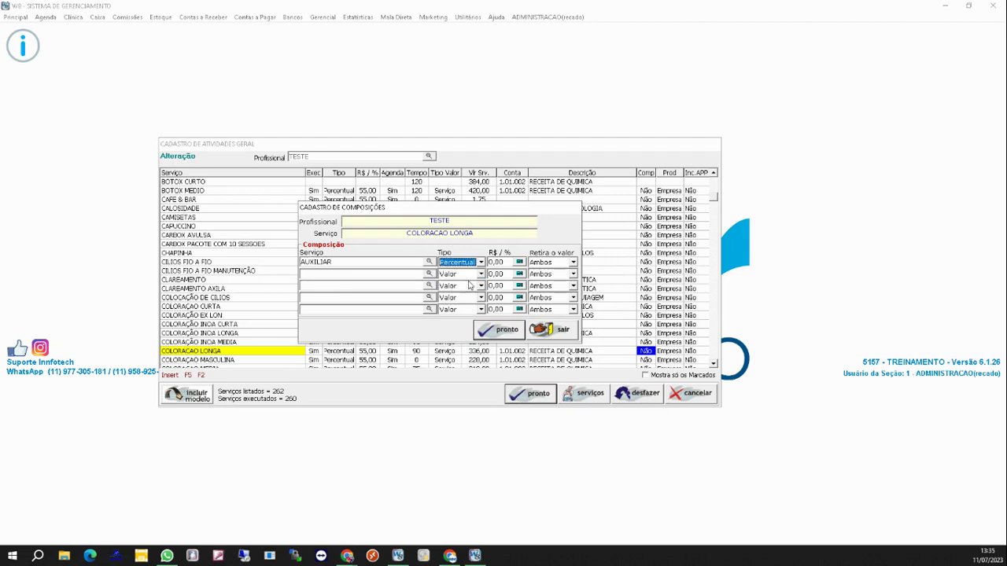
click(507, 263)
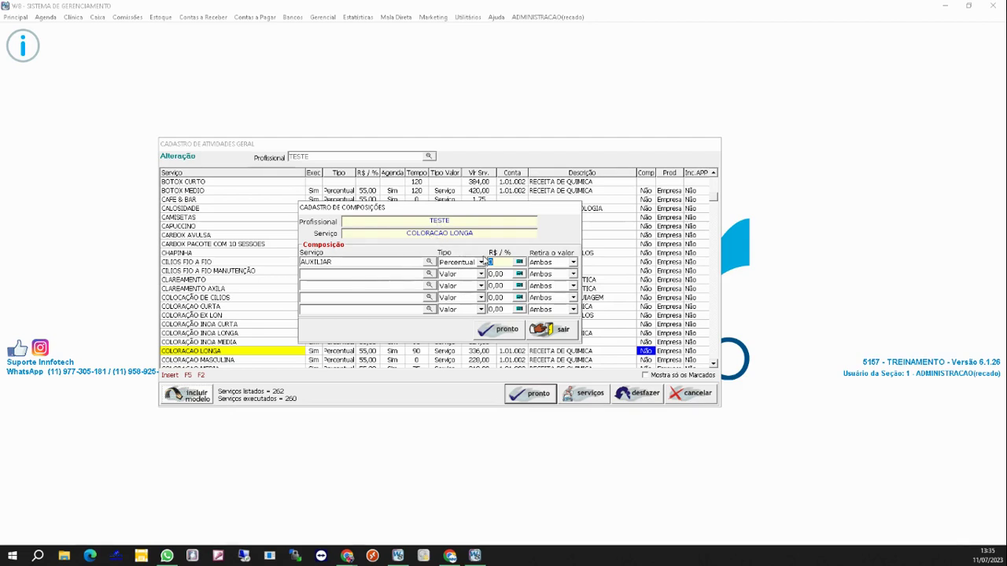
text(5)
key(Tab)
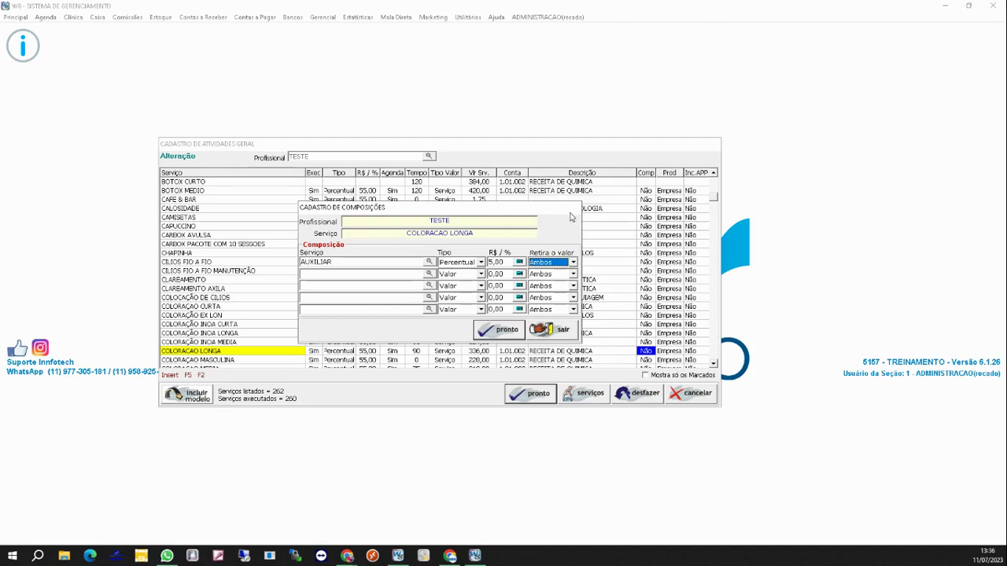
click(573, 262)
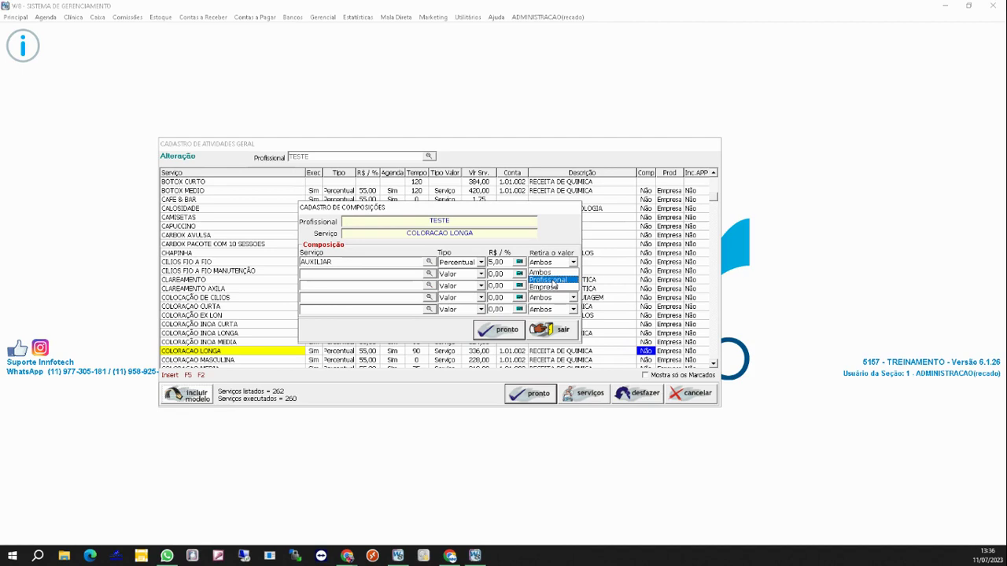
click(554, 281)
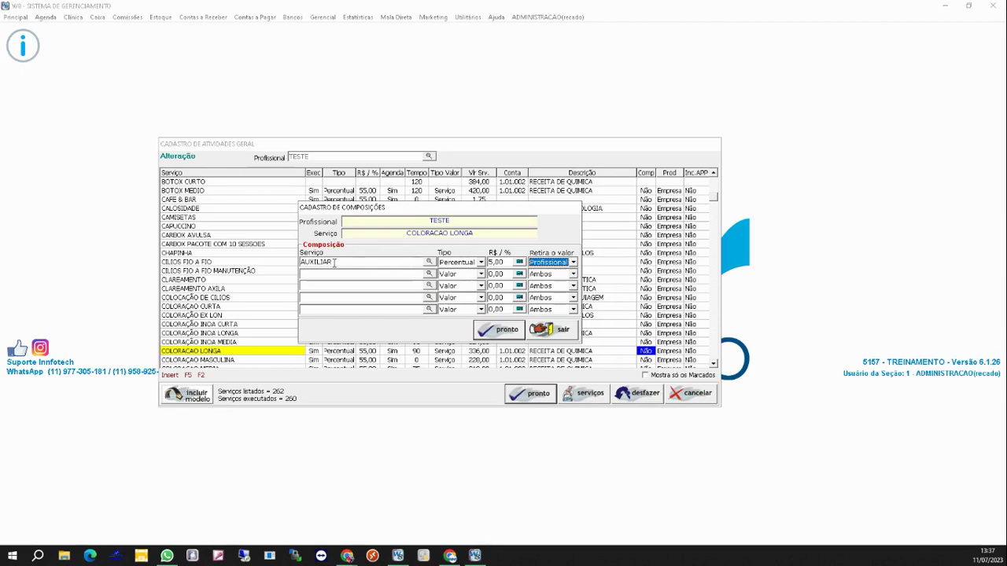
- Confirm the composition changes for COLORACAO LONGA and save the activities of the professional TESTE
click(490, 274)
click(508, 333)
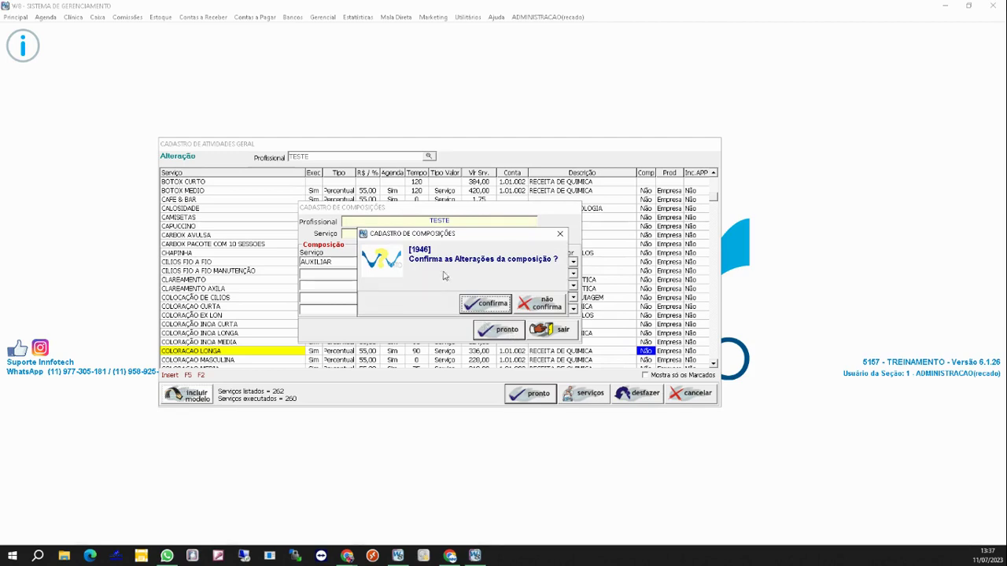
click(476, 306)
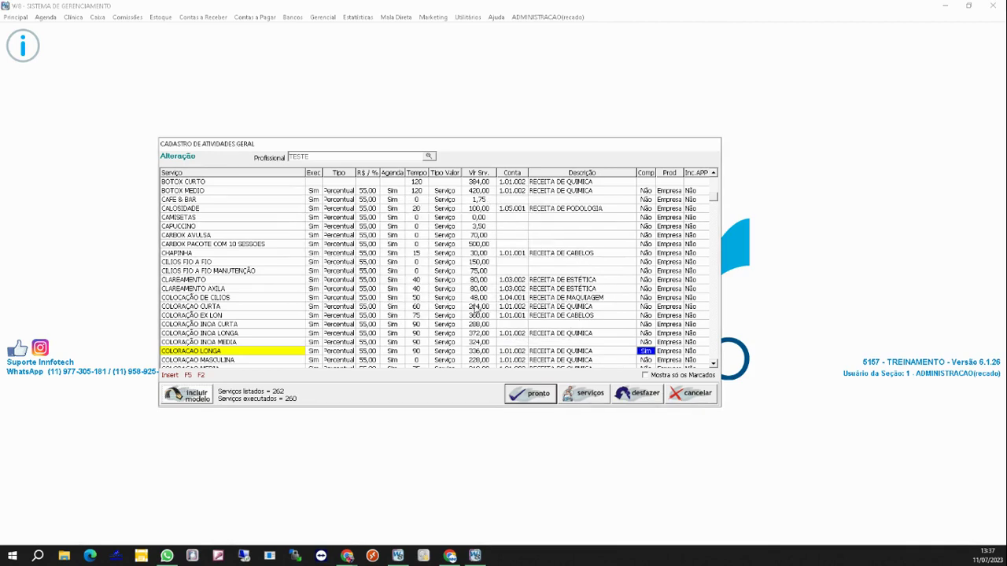
click(532, 394)
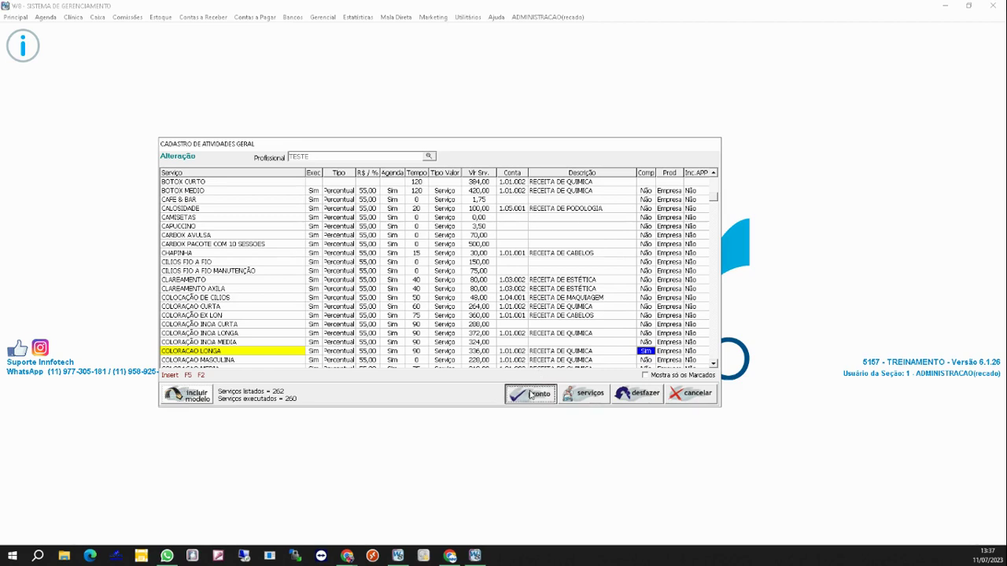
click(497, 307)
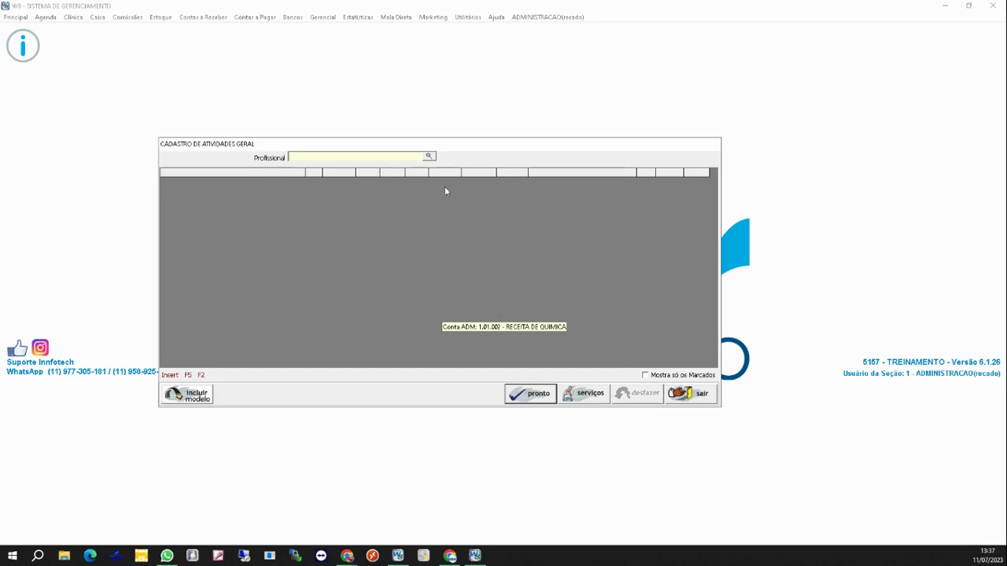
- Load the activities of the professional ADMINISTRACAO and set the AUXILIAR service's commission percentage to 100
click(430, 156)
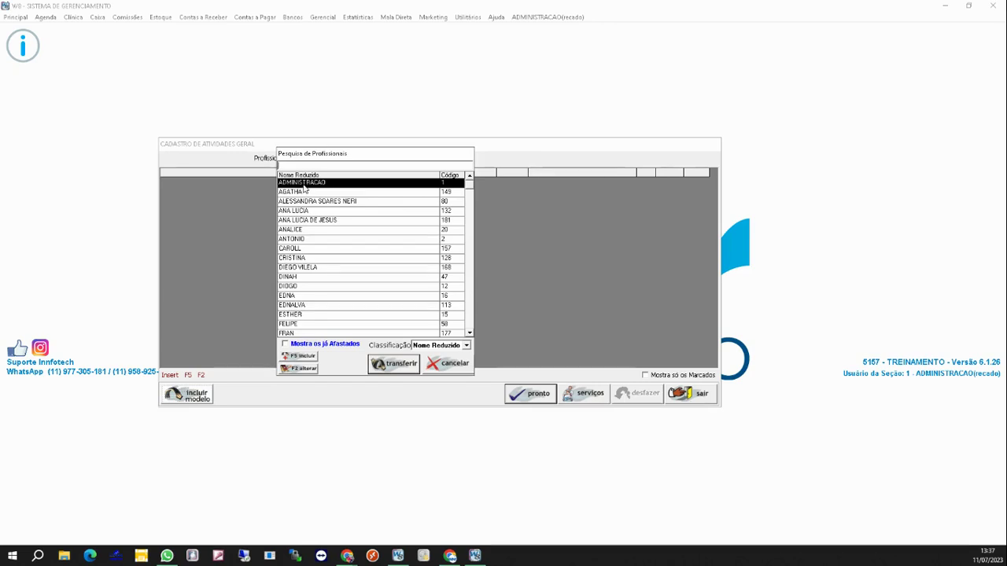
double_click(303, 184)
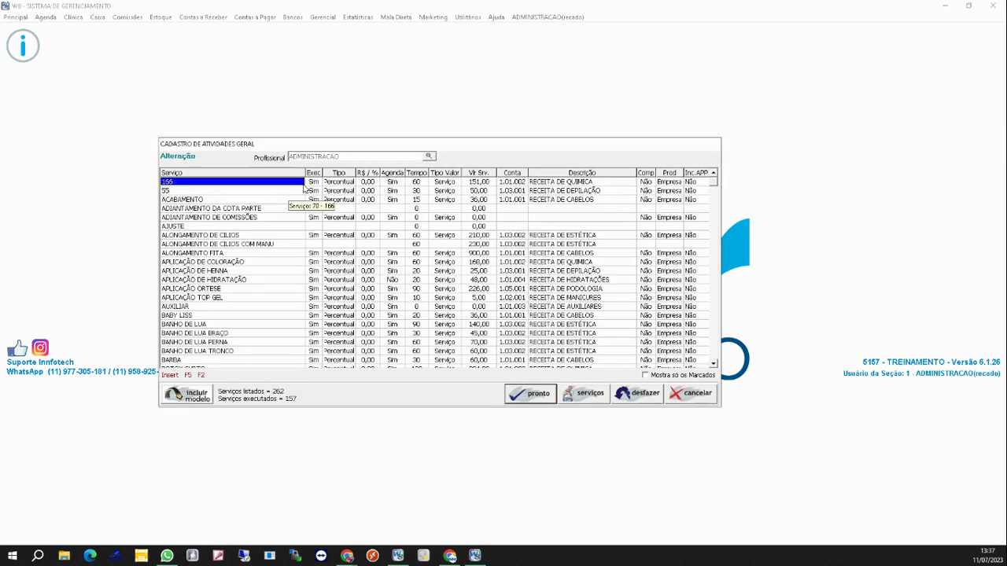
click(190, 309)
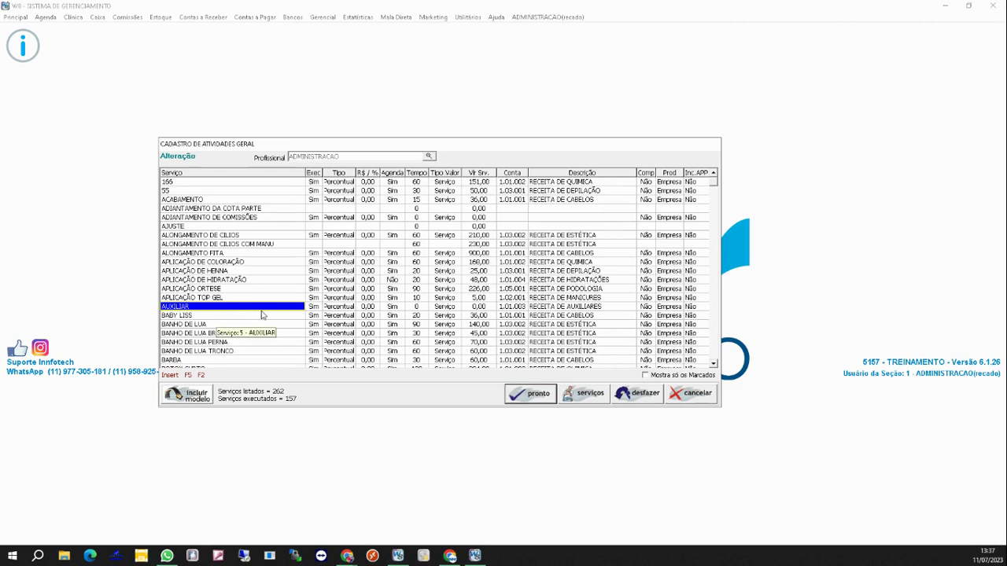
click(368, 308)
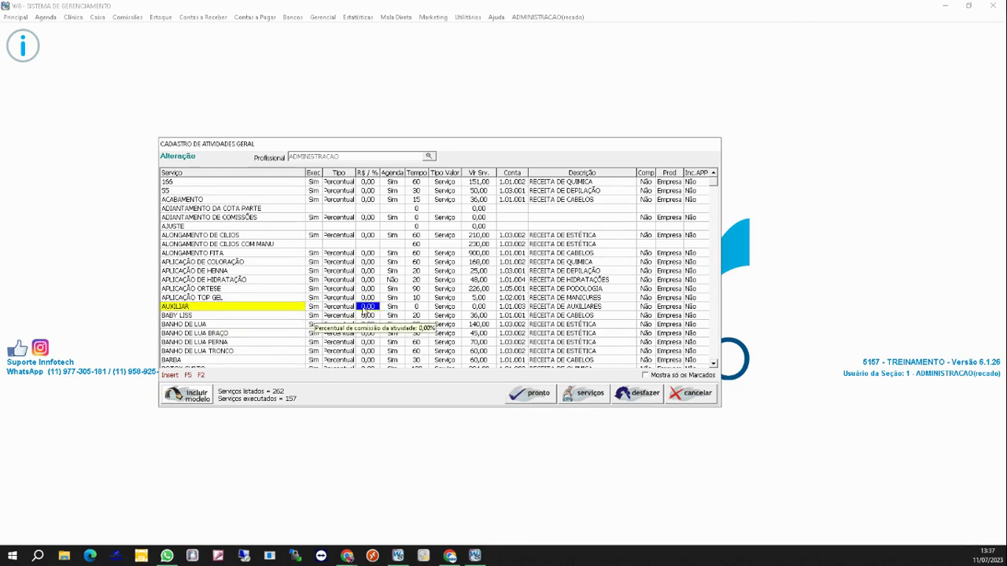
text(10)
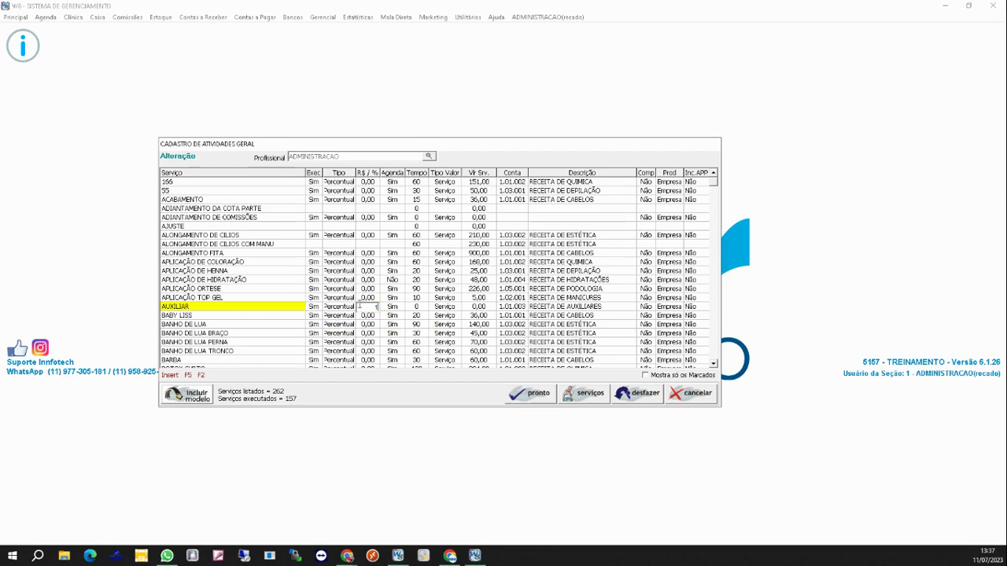
text(0)
key(Return)
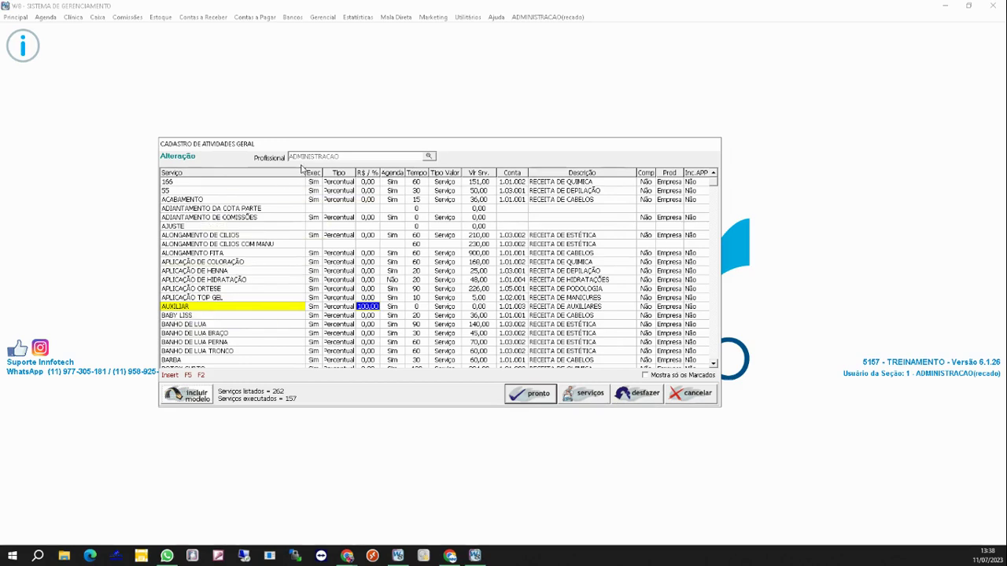
key(Tab)
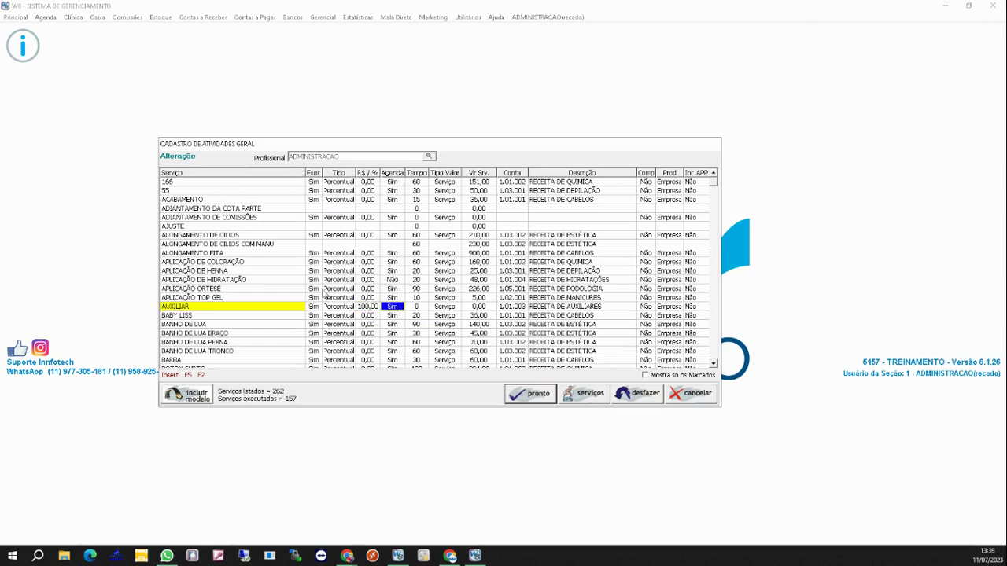
- Set the AUXILIAR service's Agenda option to Não for ADMINISTRACAO, save the professional's activities and close the registration
click(403, 308)
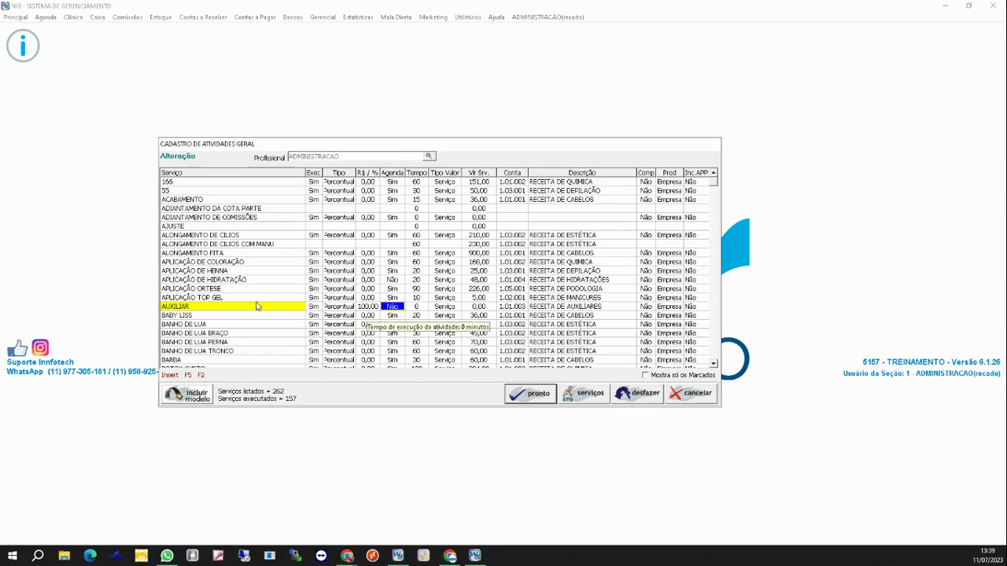
click(532, 395)
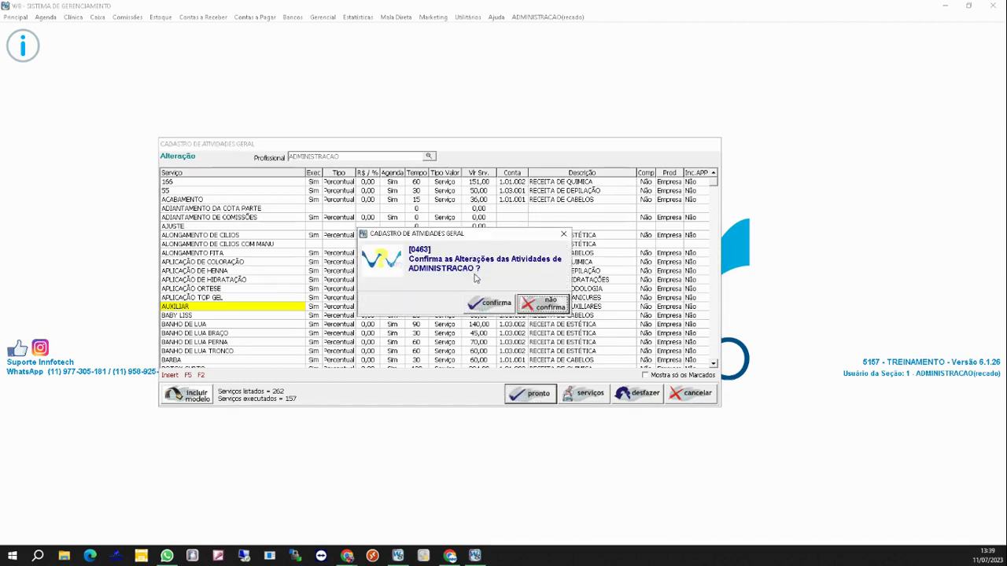
click(491, 304)
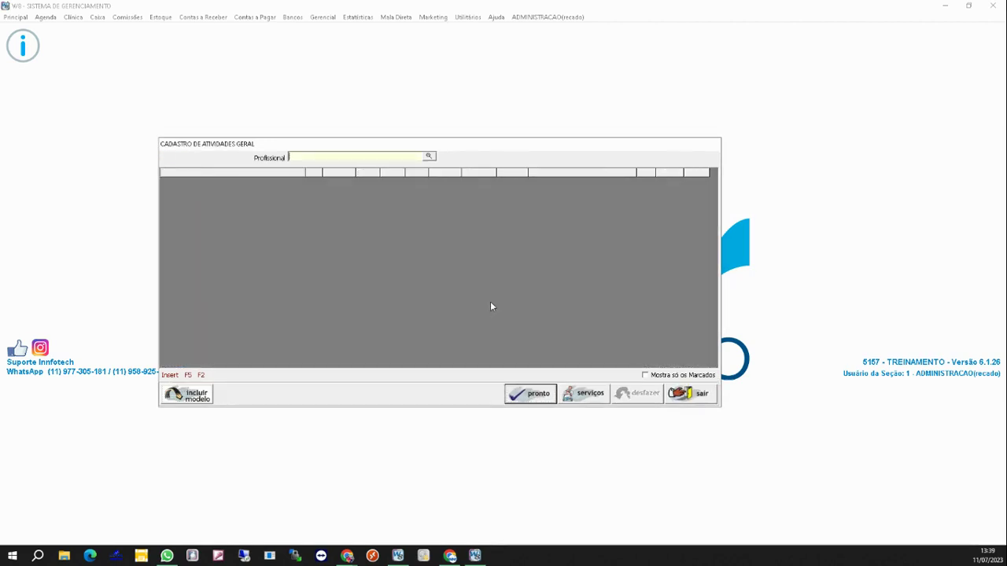
click(707, 401)
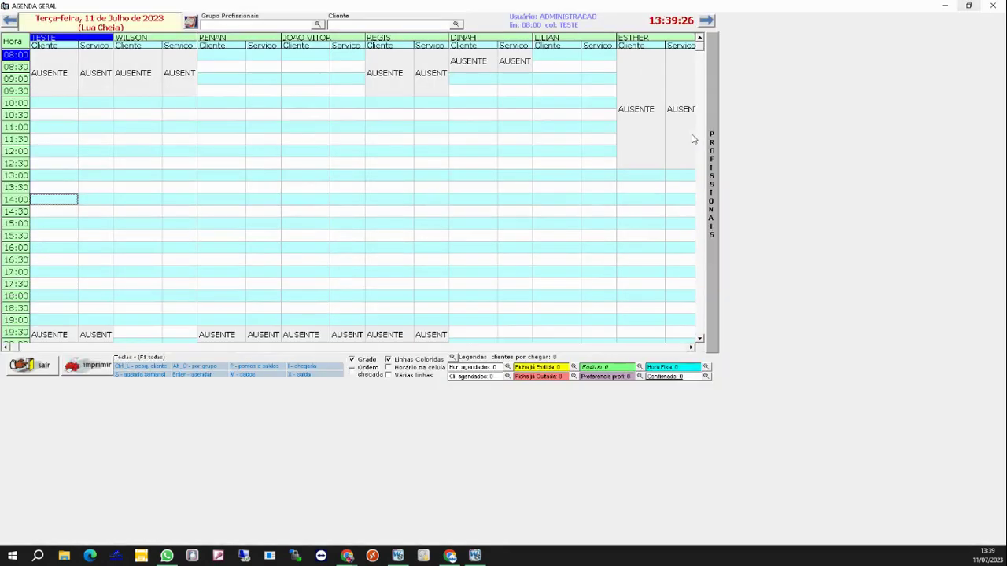
- Schedule a client with professional TESTE at 13:30 for the service COLORACAO LONGA in the general agenda
click(690, 134)
double_click(38, 189)
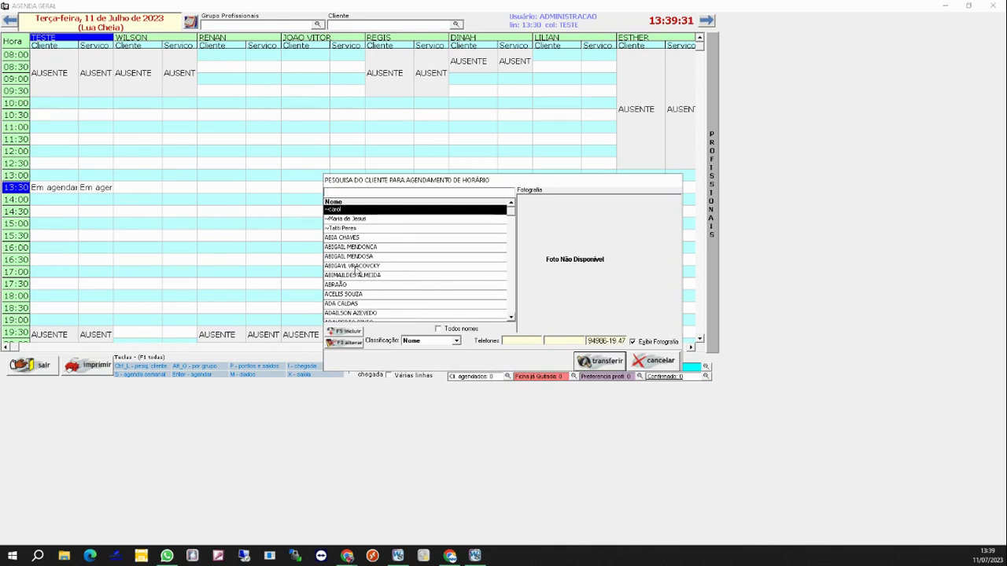
double_click(348, 248)
click(635, 308)
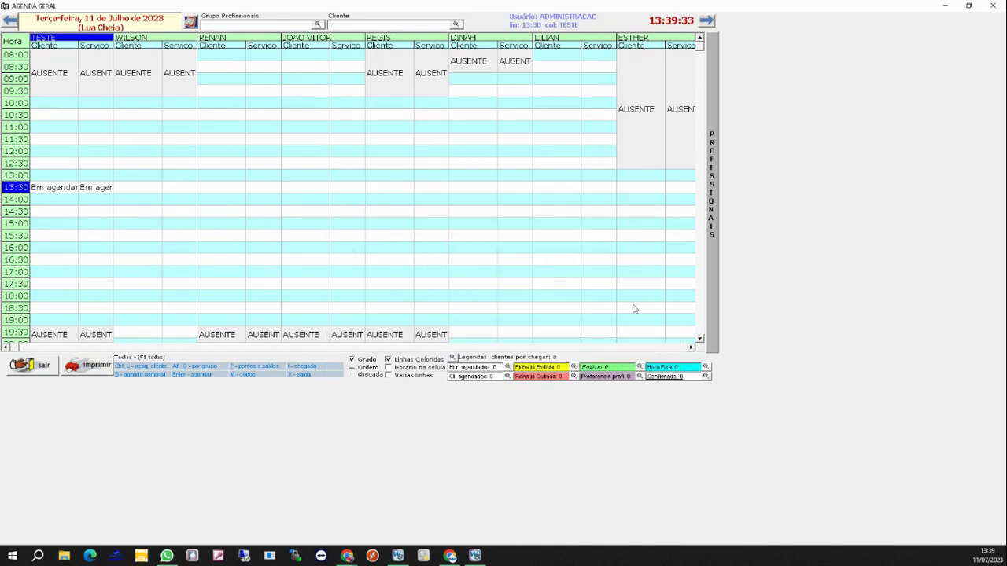
text(colo)
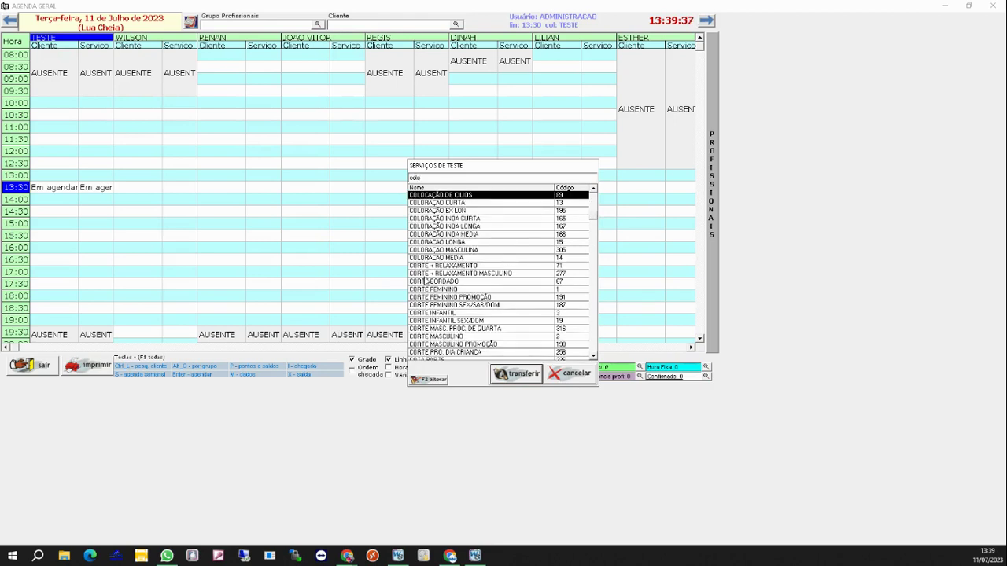
key(Escape)
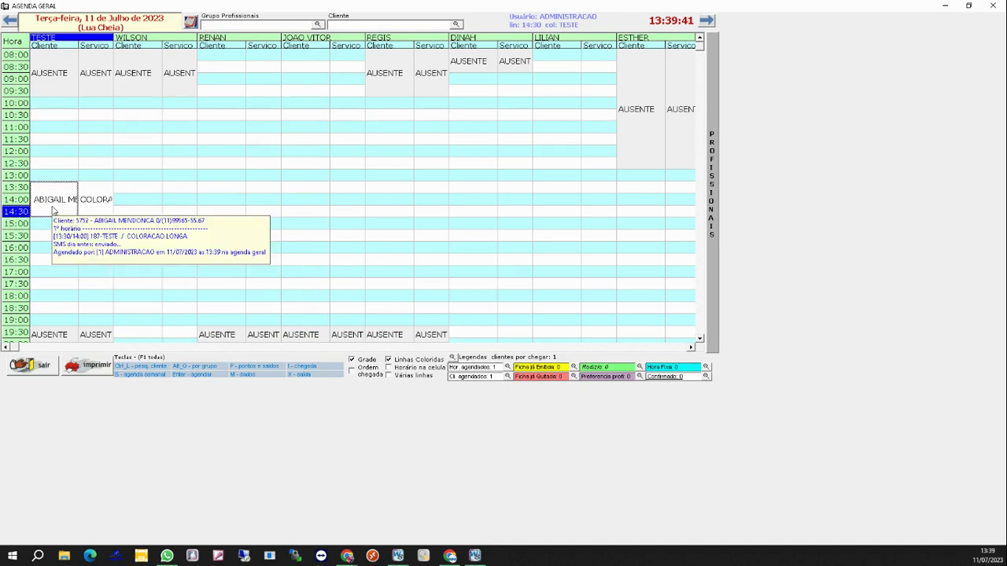
- Start a service ticket from the client's appointment with TESTE and authorize its entry as professional 1, ADMINISTRACAO
double_click(53, 211)
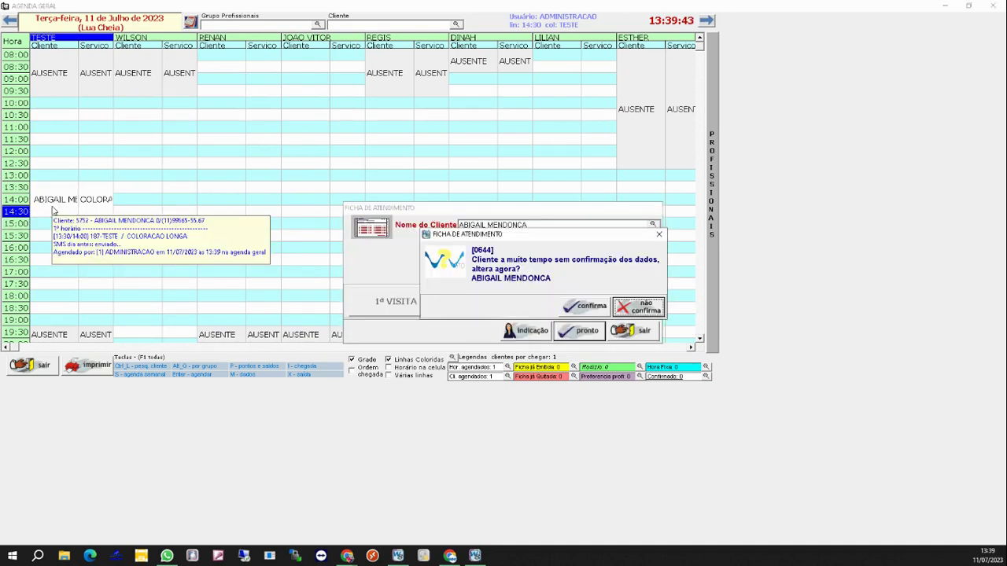
key(Return)
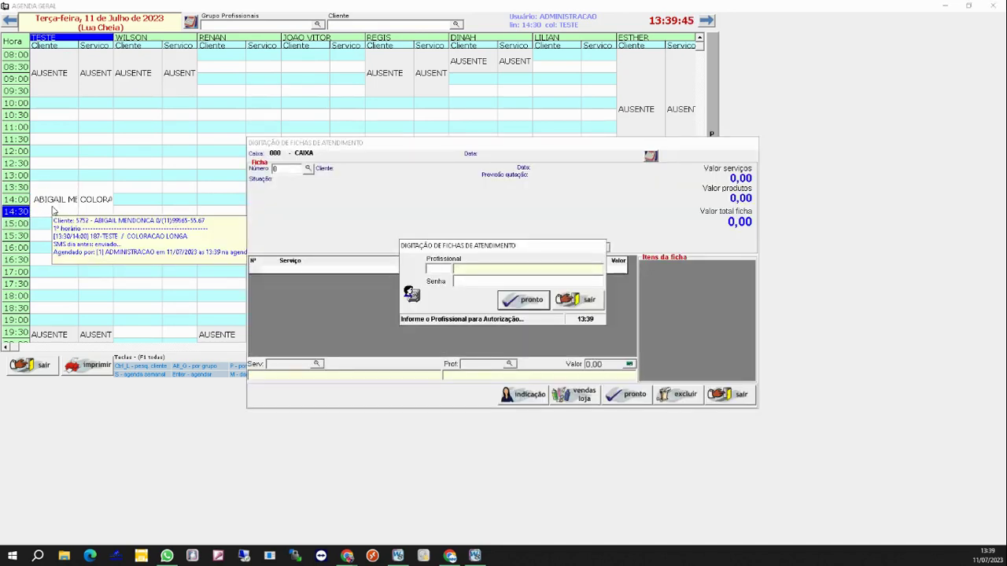
text(1)
key(Return)
key(Return)
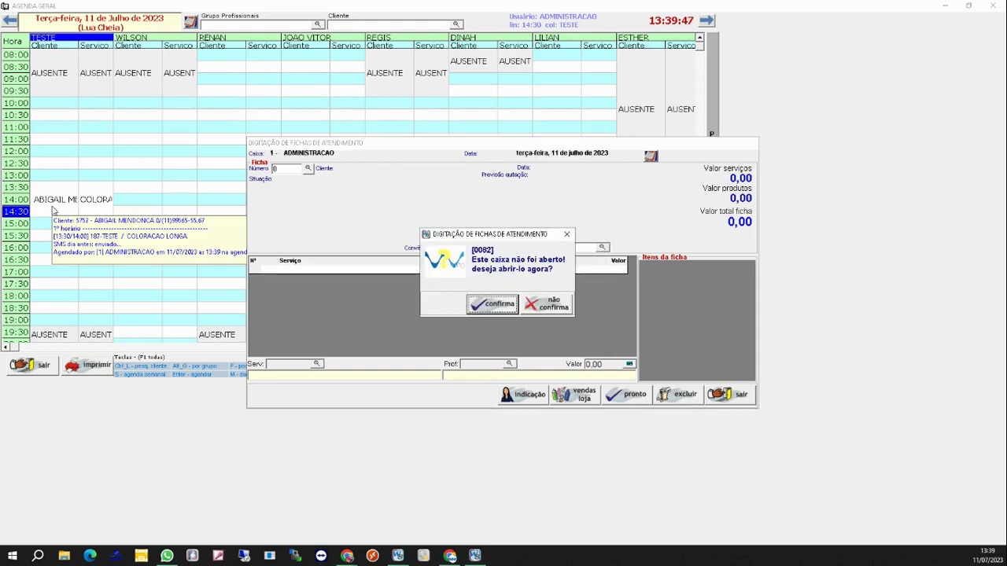
- Open the cash register as professional 1 and load the client's ticket, declining the client data update and the CPF on the invoice
key(Return)
text(1)
key(Return)
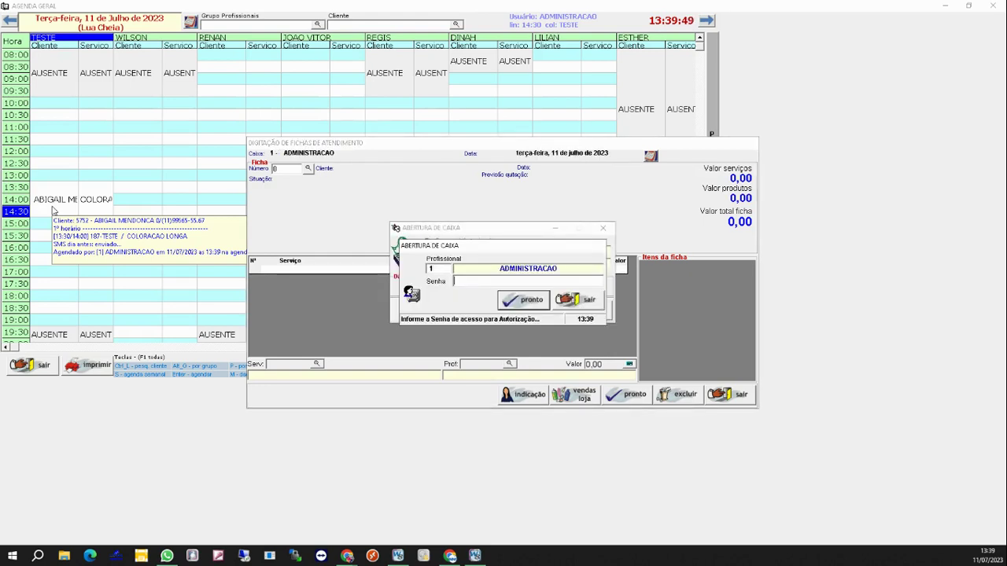
key(Return)
key(Return)
key(Return)
key(Return)
key(Return)
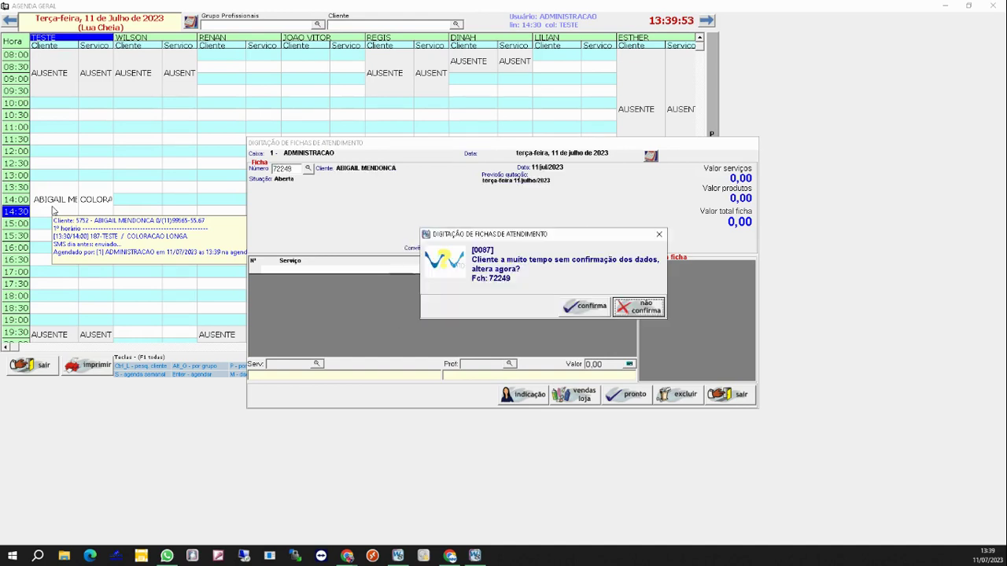
key(Return)
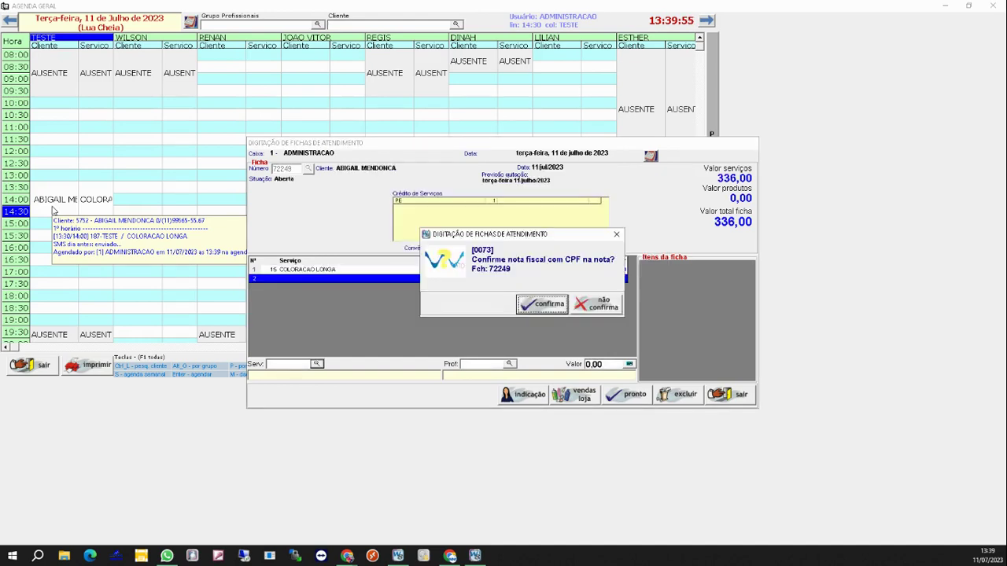
click(593, 307)
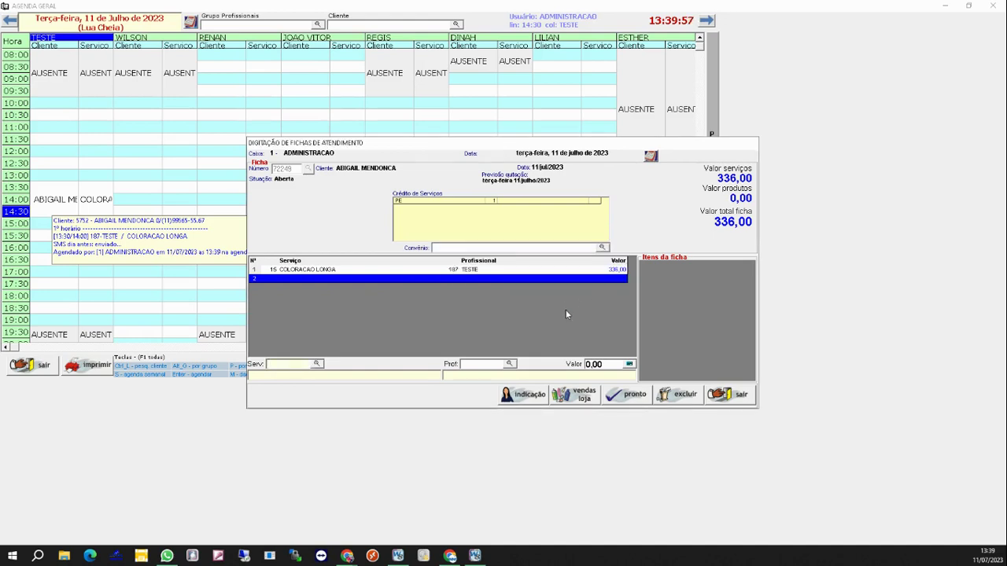
- Assign ADMINISTRACAO as the professional for the AUXILIAR composition of the ticket's COLORACAO LONGA service and confirm the composition
click(305, 271)
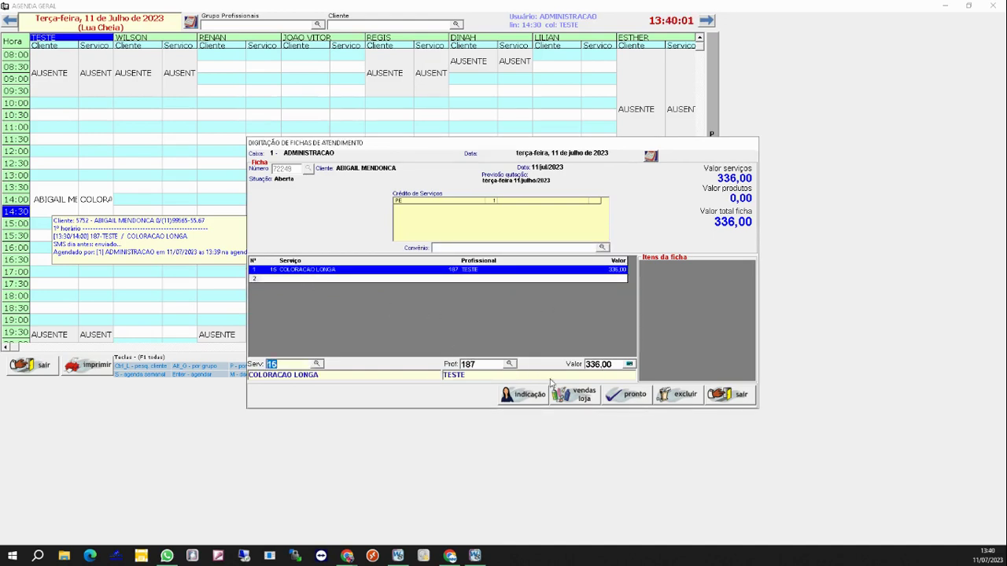
click(620, 400)
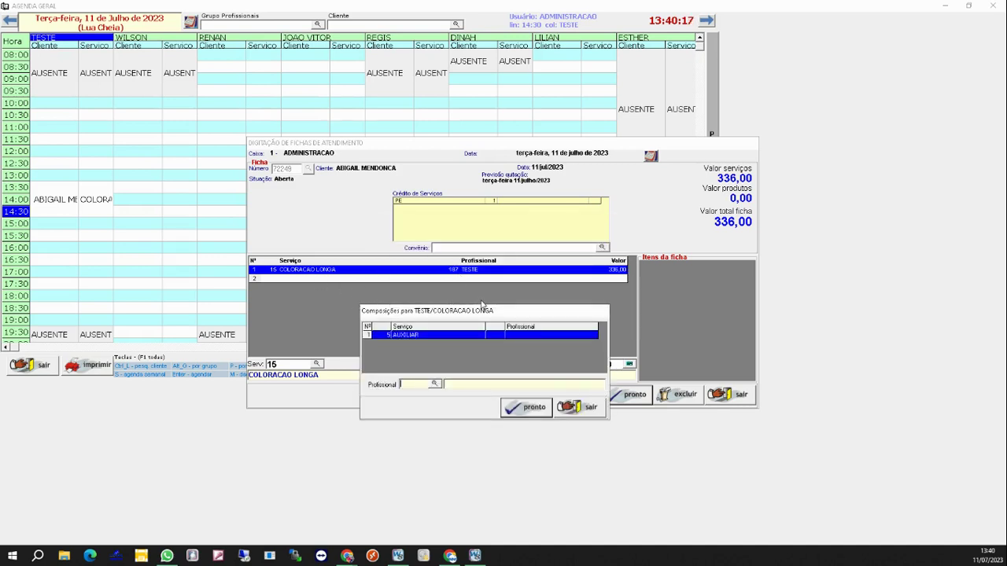
drag(487, 314, 497, 260)
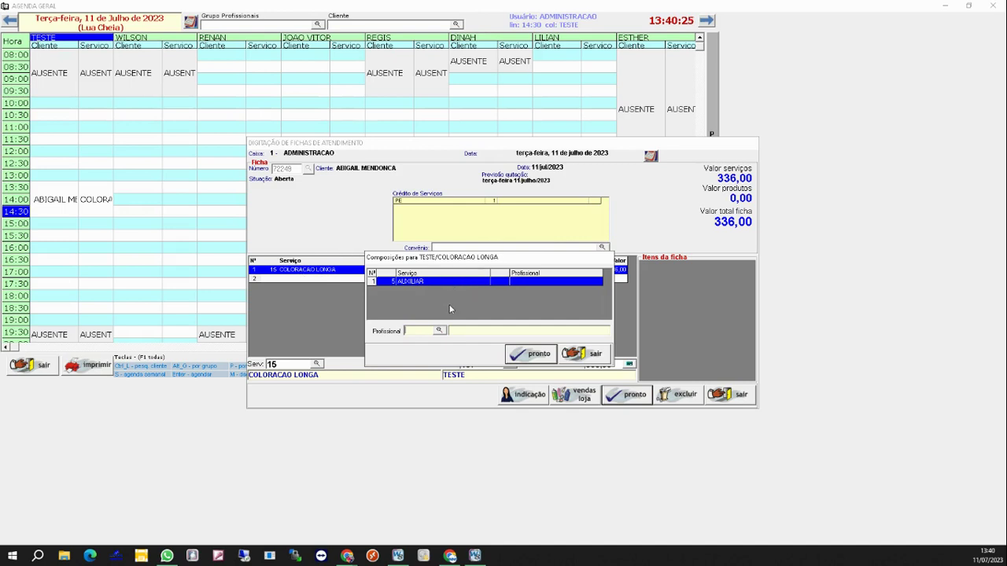
click(439, 331)
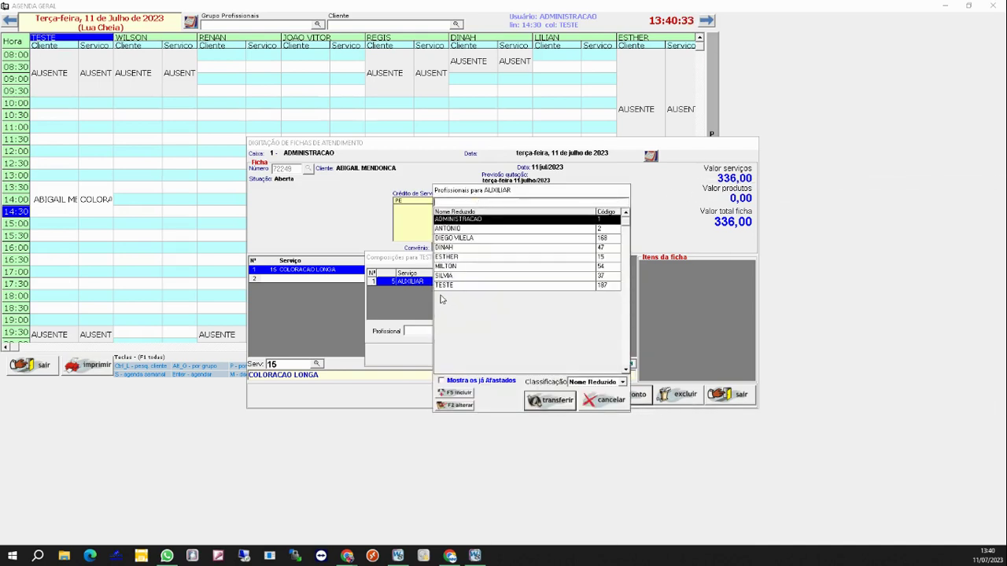
click(472, 220)
click(549, 401)
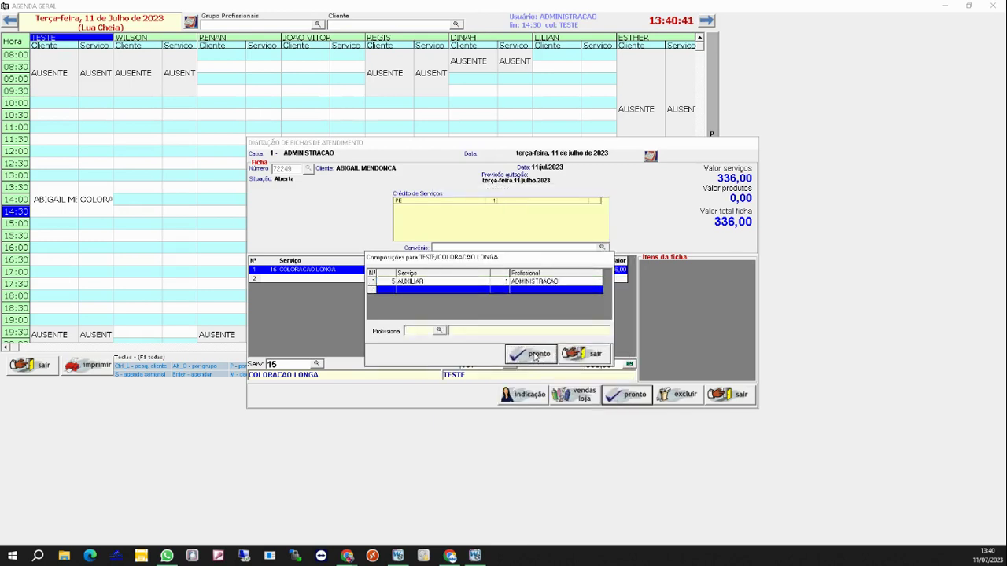
click(535, 355)
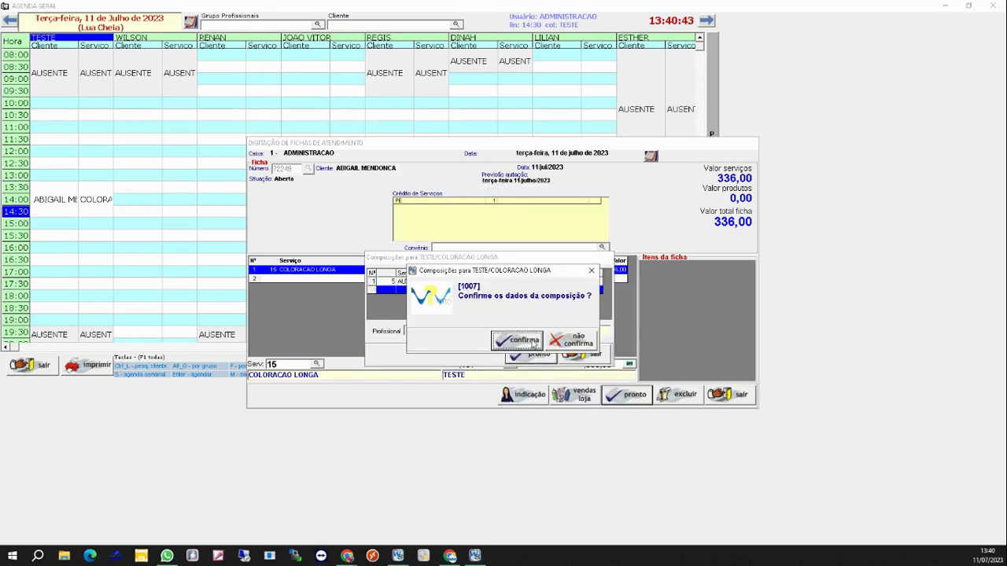
click(524, 341)
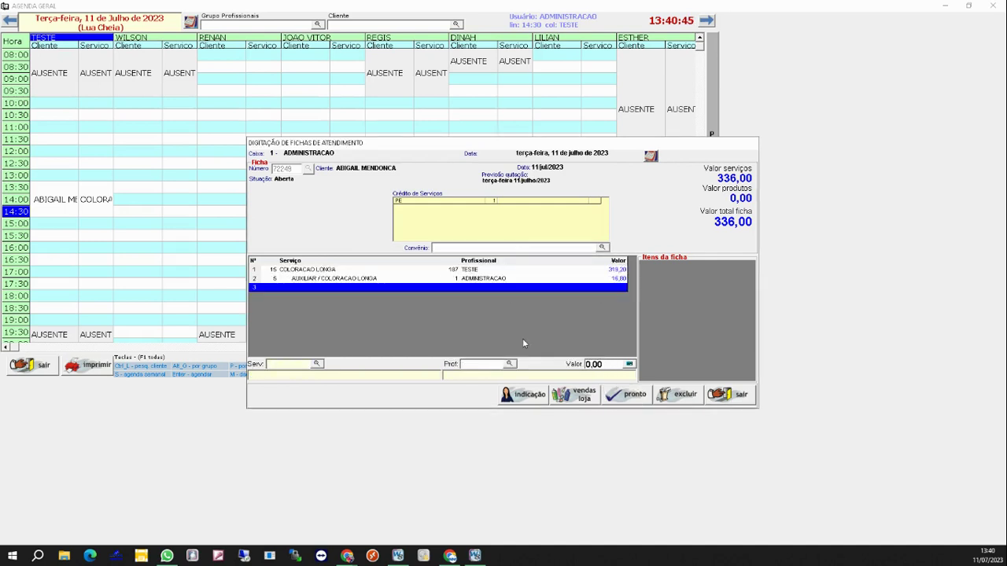
- Review the ticket's COLORACAO LONGA and AUXILIAR lines, and confirm closing the entry of its services
click(481, 271)
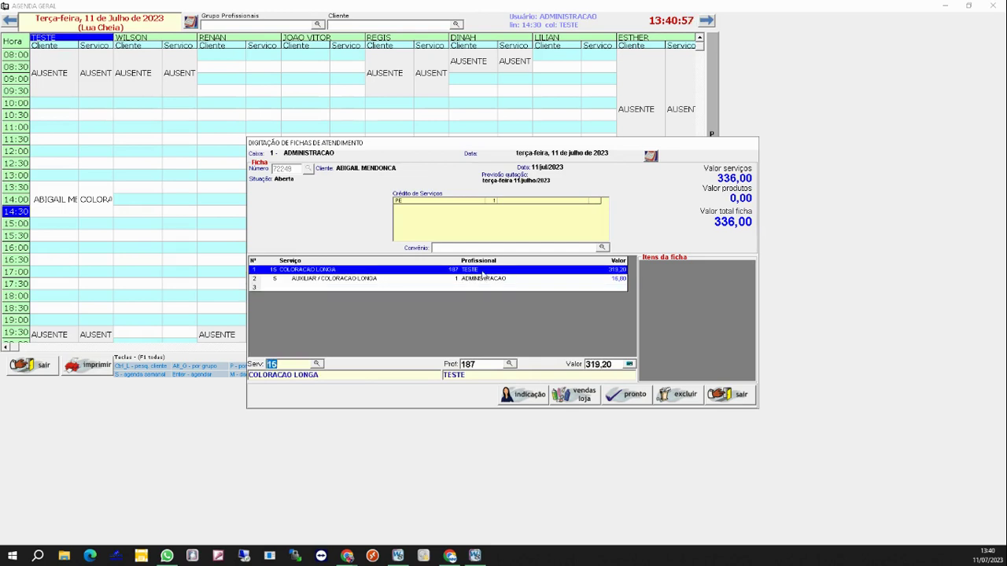
click(338, 279)
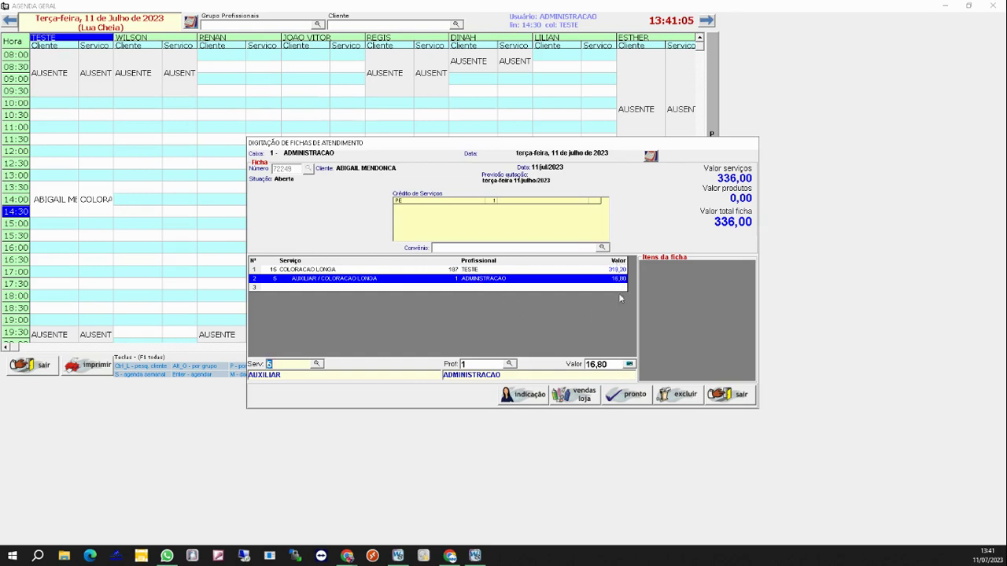
click(634, 401)
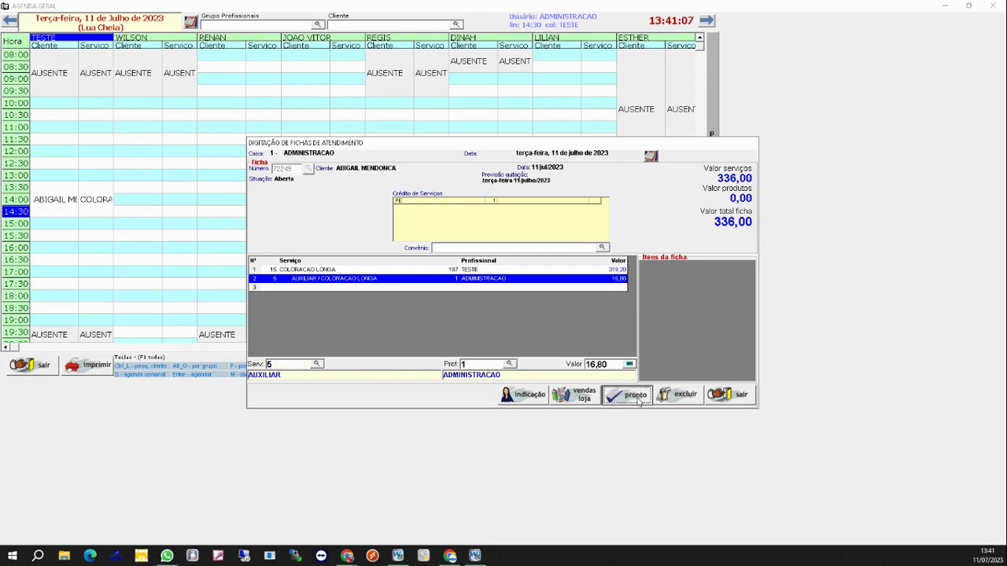
click(629, 393)
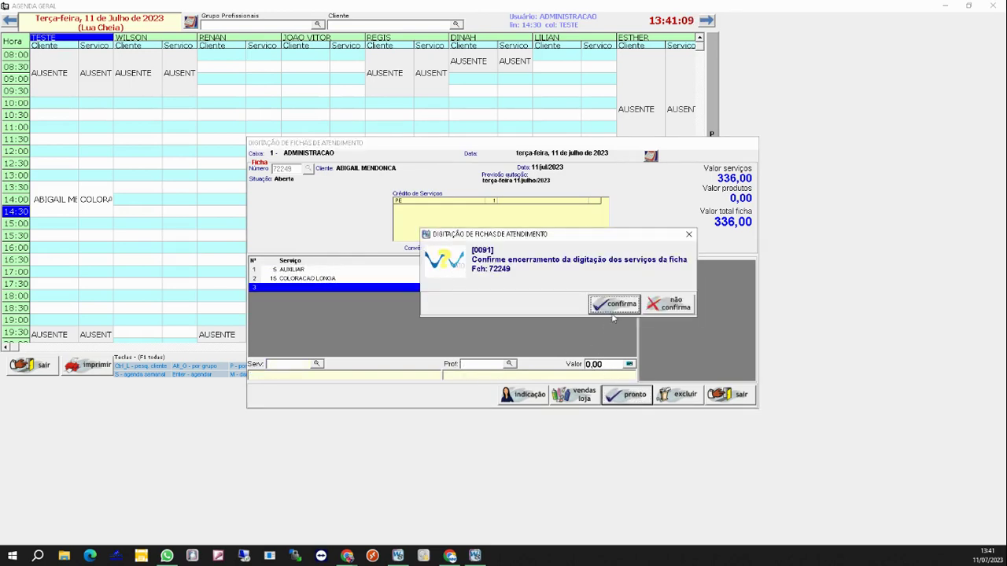
click(606, 307)
key(Return)
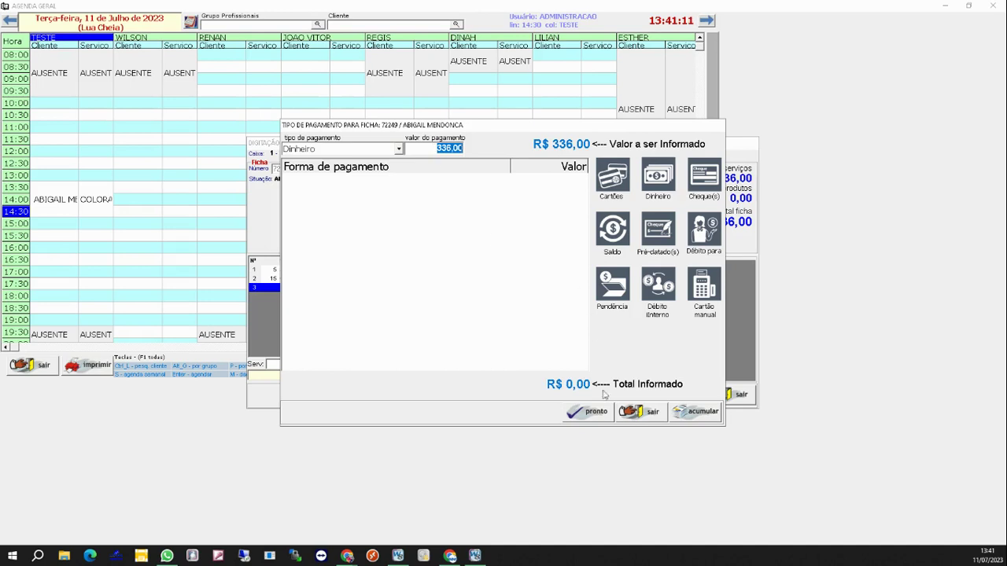
- Settle the ticket with a Dinheiro payment of 336,00 and finish its closing
click(590, 411)
click(525, 307)
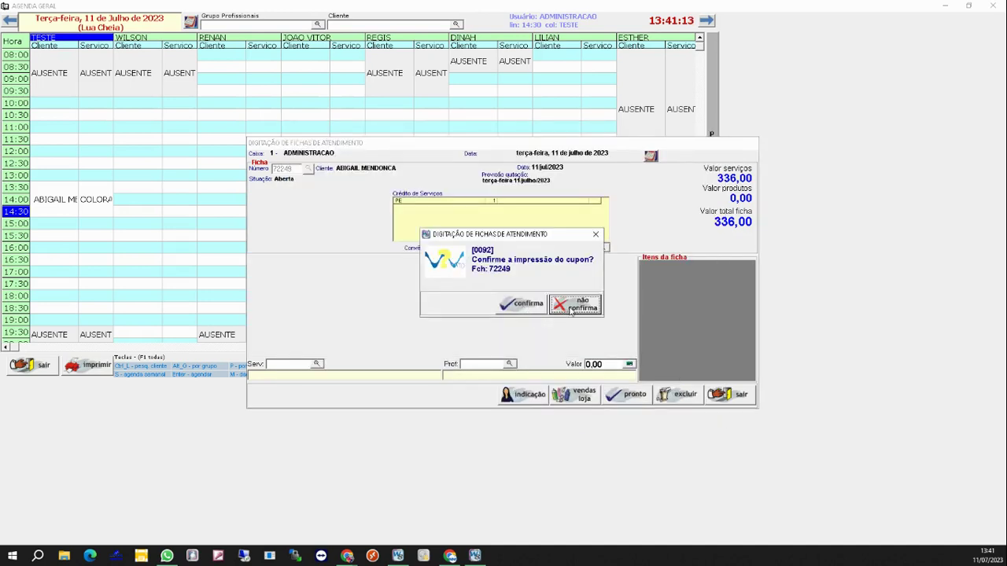
click(525, 307)
click(528, 308)
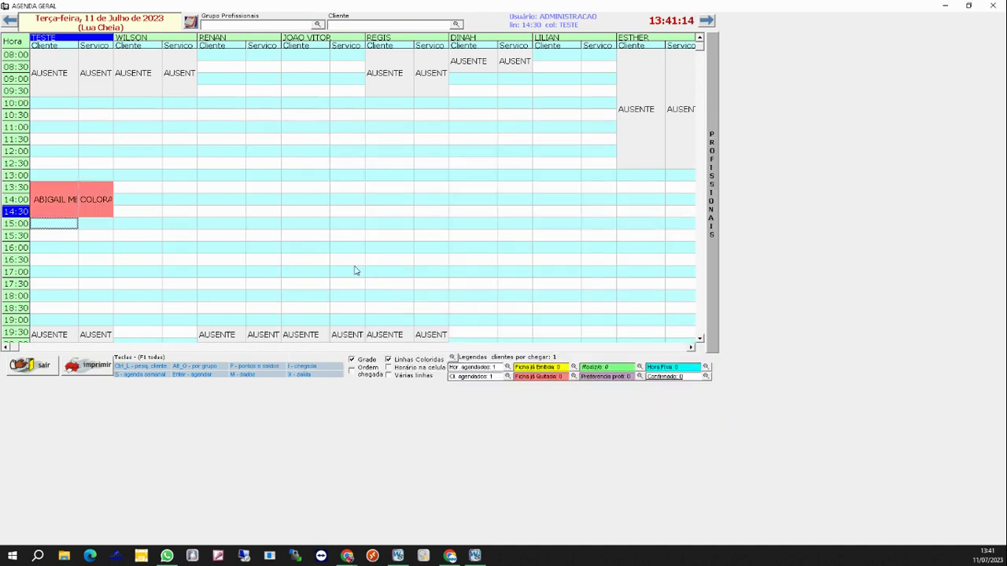
- View the paid ticket from the client's appointment to check its services and payment, and leave the agenda
click(57, 202)
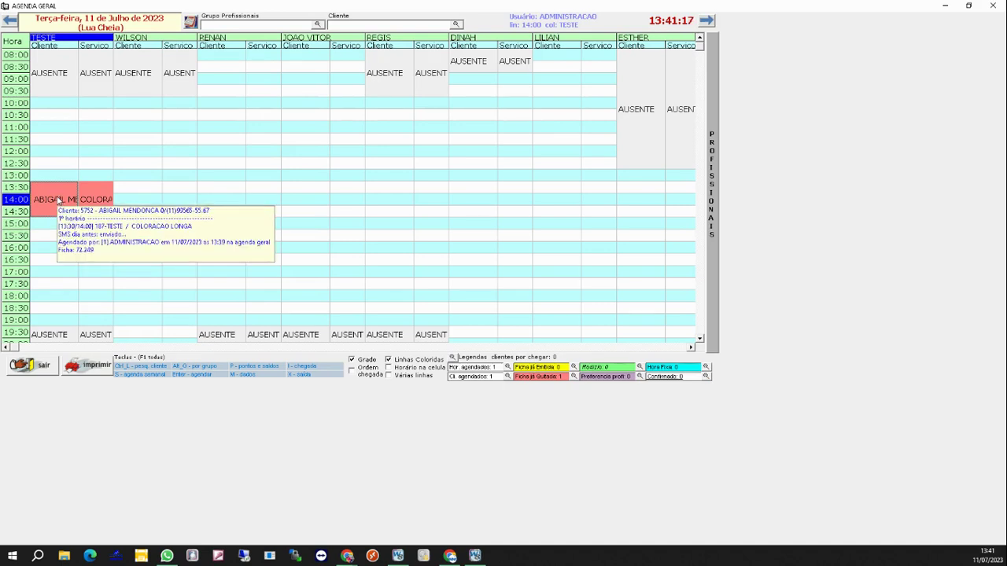
double_click(58, 202)
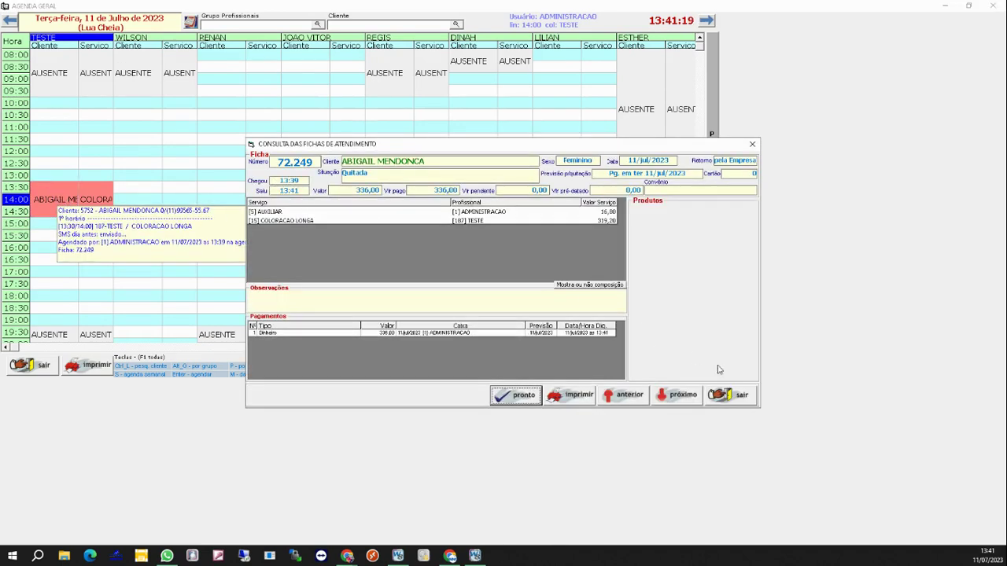
click(726, 394)
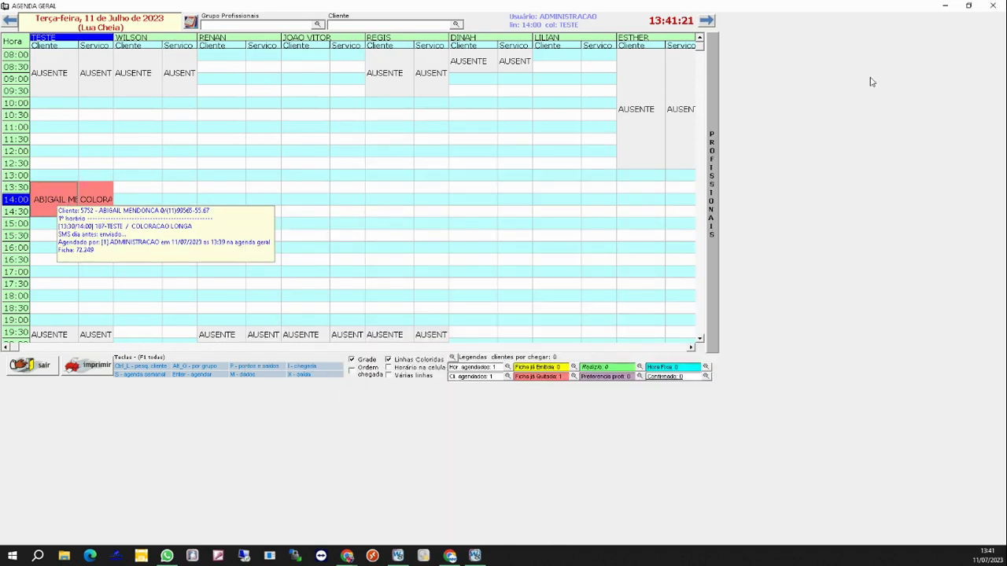
click(988, 7)
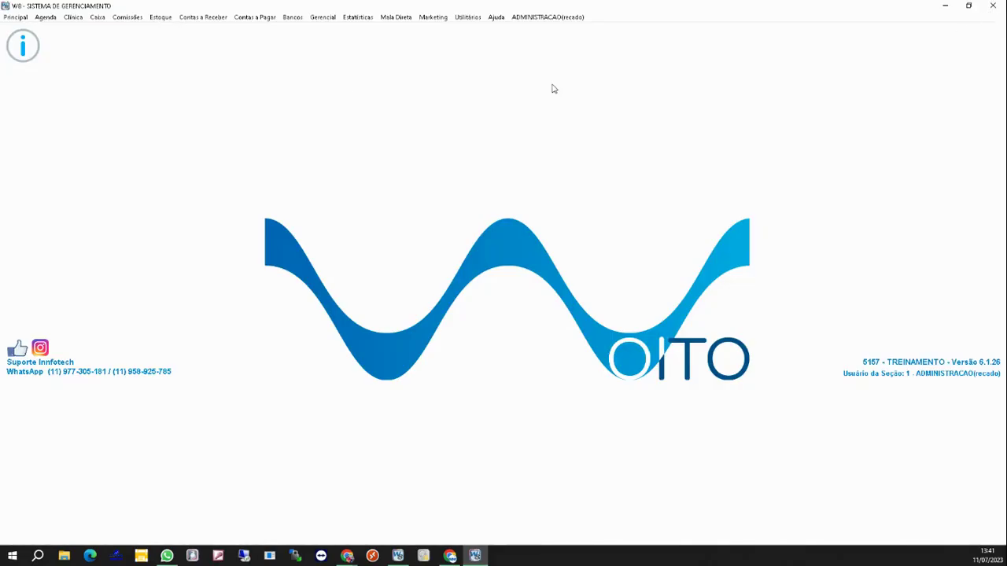
- Look up the paid ticket by number in the commission queries and show payment details to check the commissions for COLORACAO LONGA and AUXILIAR
click(130, 17)
mouse_move(143, 40)
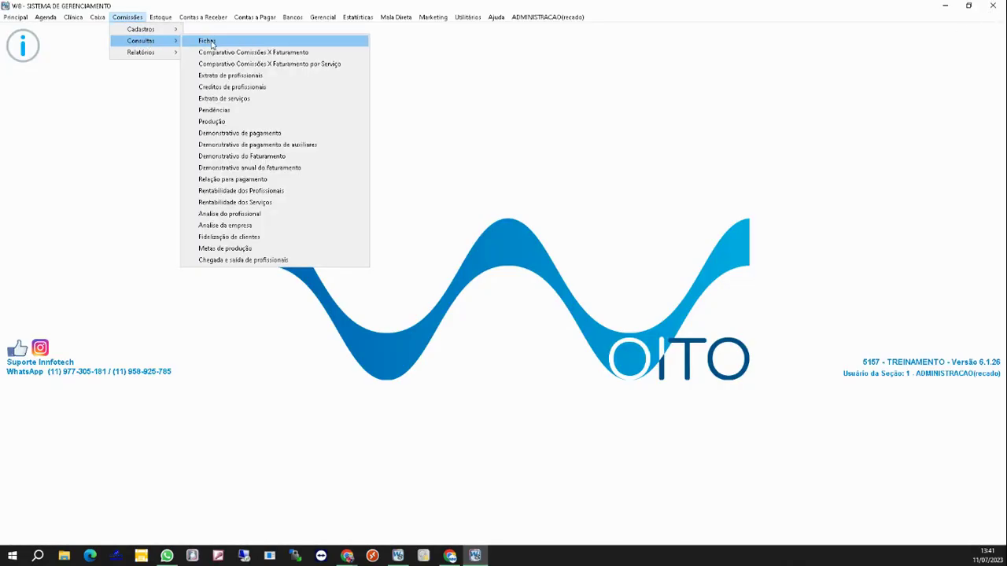
click(209, 37)
text(7)
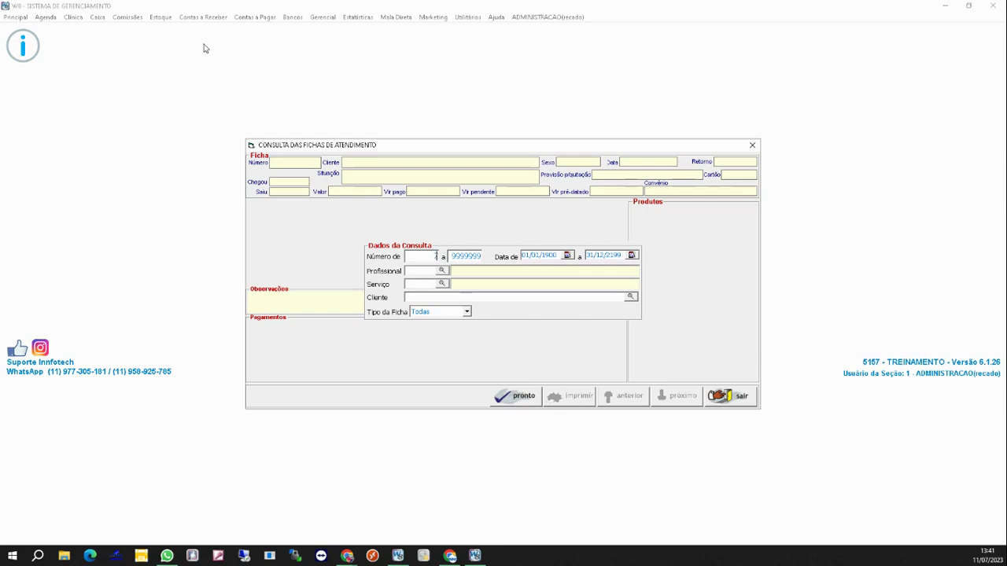
text(2.249)
key(Return)
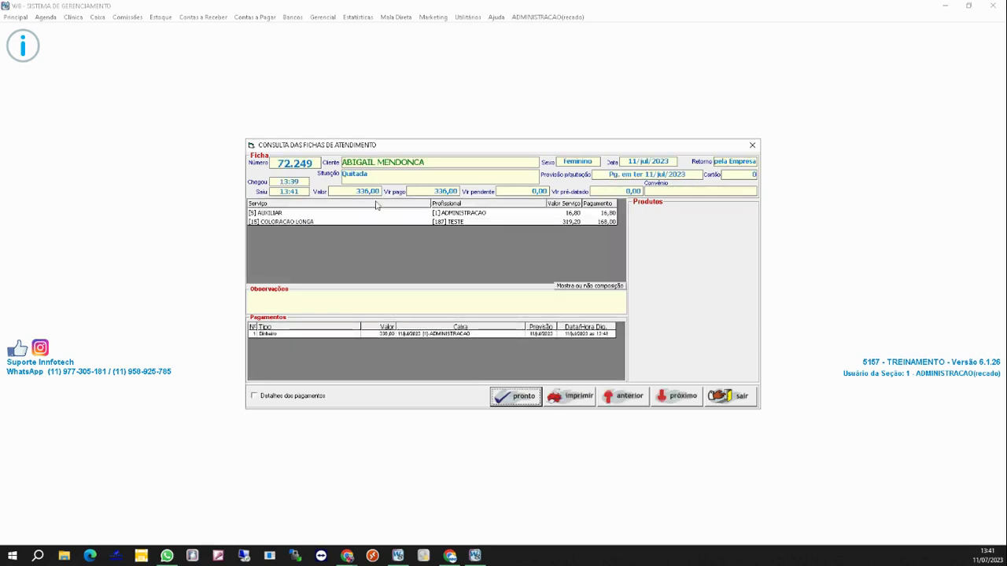
click(282, 397)
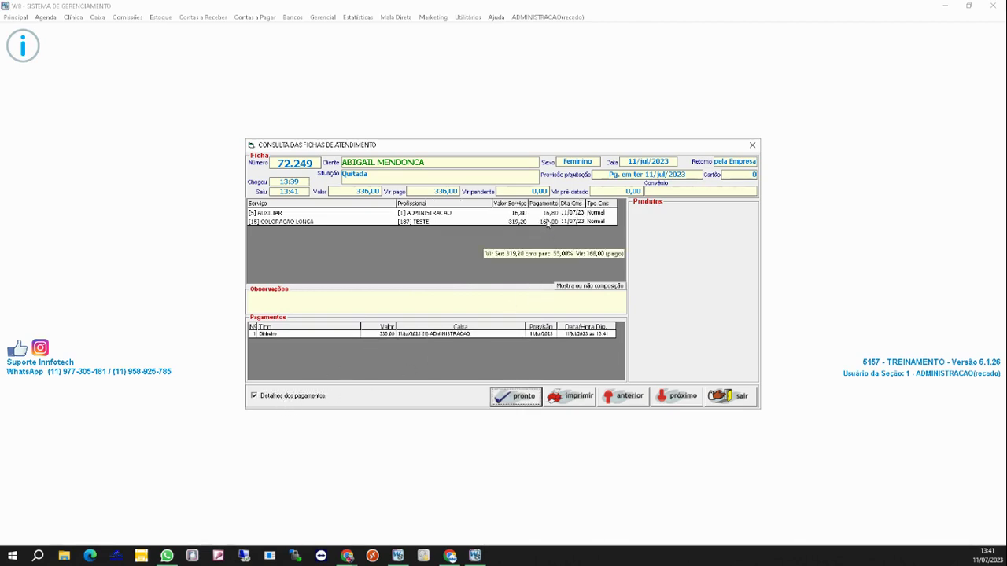
mouse_move(550, 215)
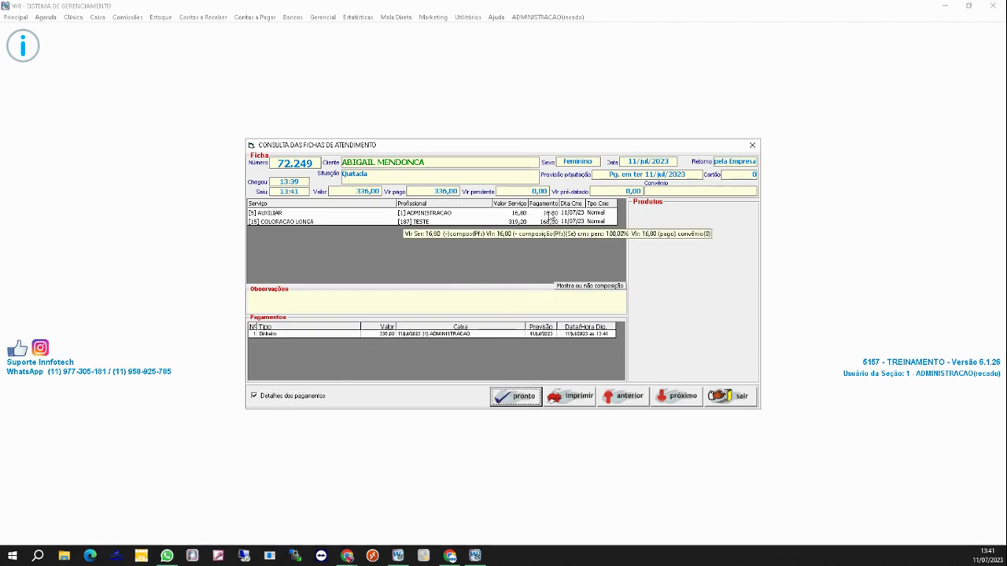